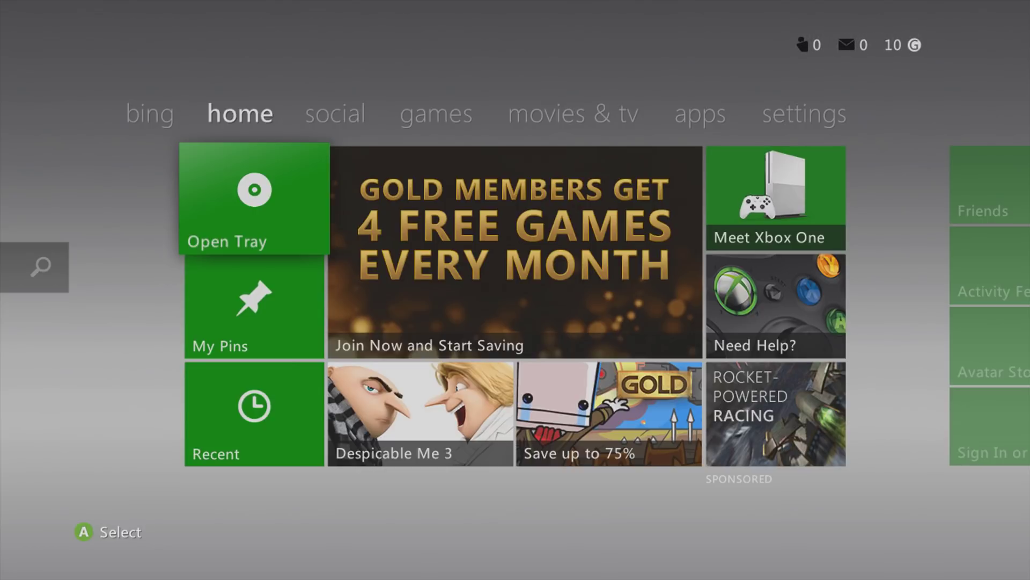
Bring up the Xbox Guide over the home dashboard to view it, and close it again
{"action": "key", "text": "Right"}
{"action": "key", "text": "Left"}
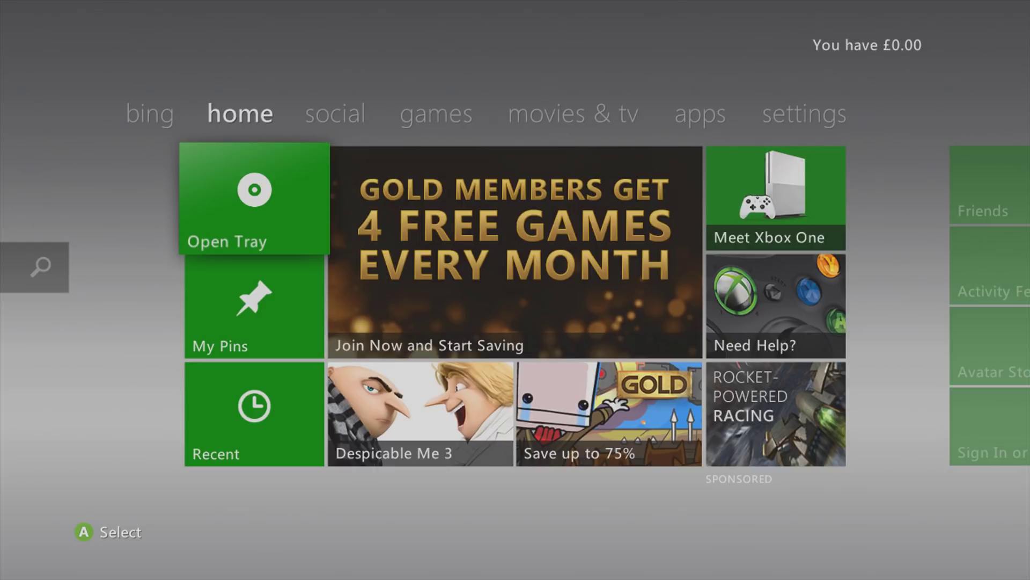
{"action": "key", "text": "Home"}
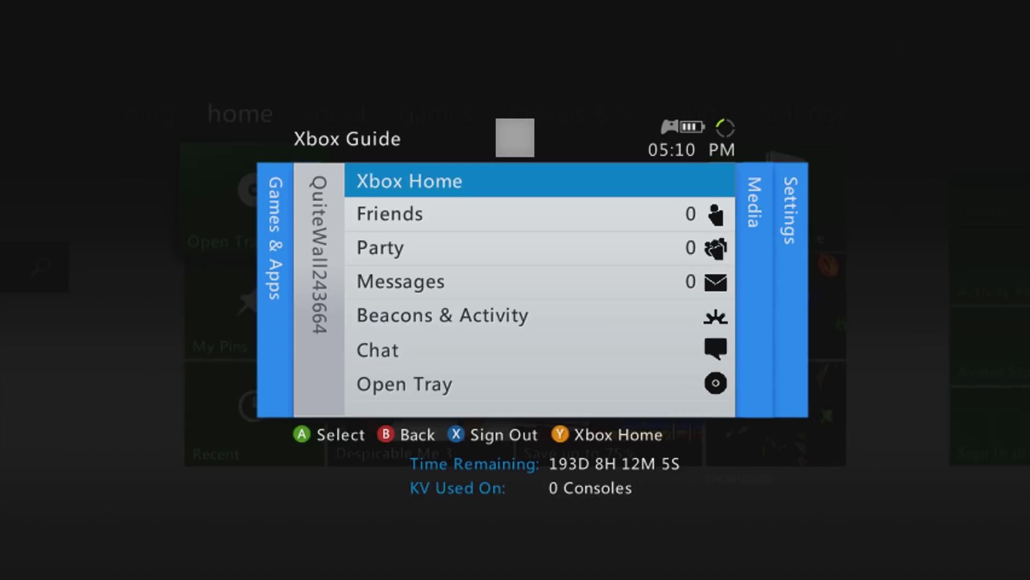
{"action": "key", "text": "Escape"}
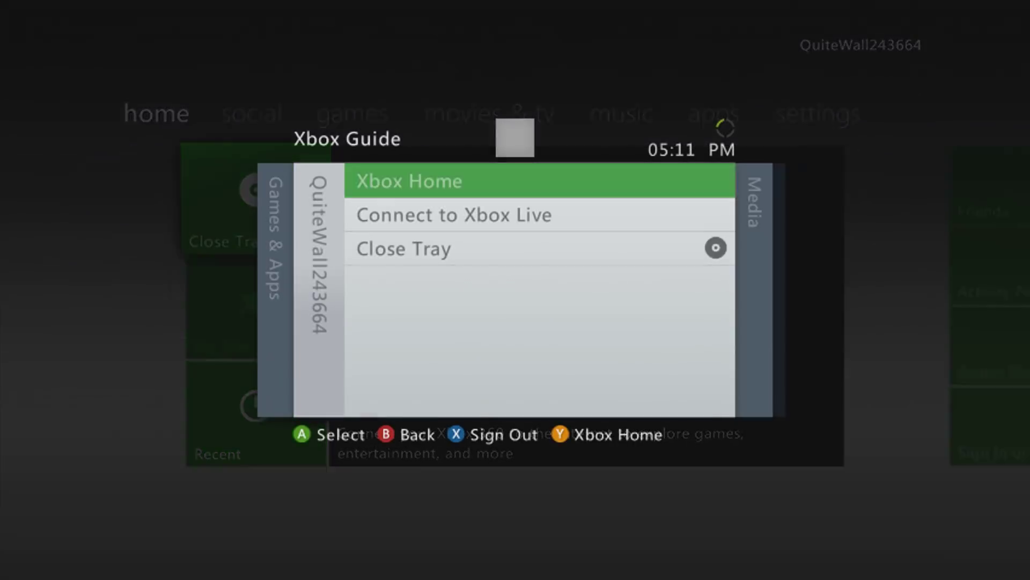
Leave the Xbox Guide and return to the Xbox Home dashboard
{"action": "key", "text": "Right"}
{"action": "key", "text": "Left"}
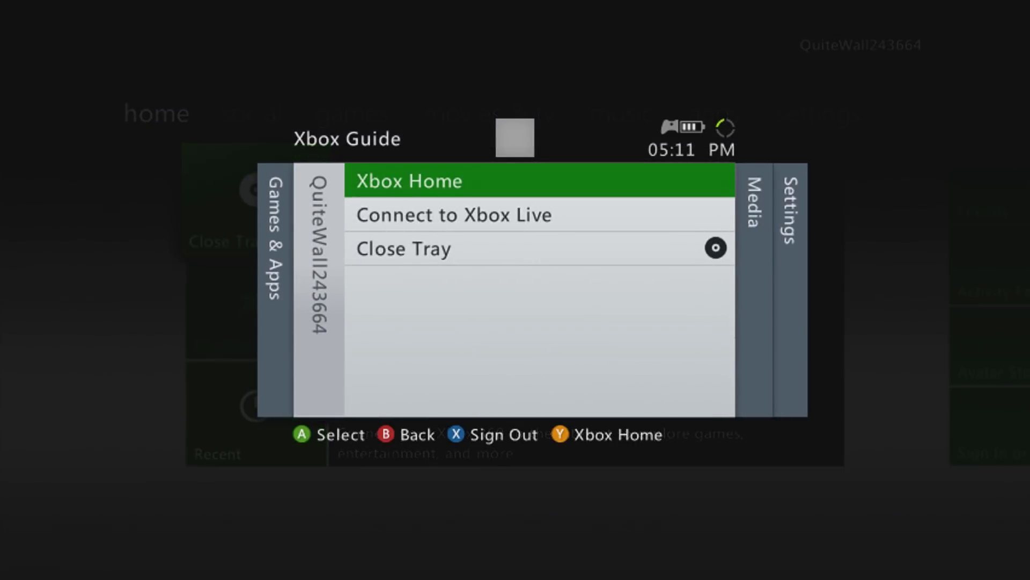
{"action": "key", "text": "Right"}
{"action": "key", "text": "Right"}
{"action": "key", "text": "Left"}
{"action": "key", "text": "Left"}
{"action": "key", "text": "Return"}
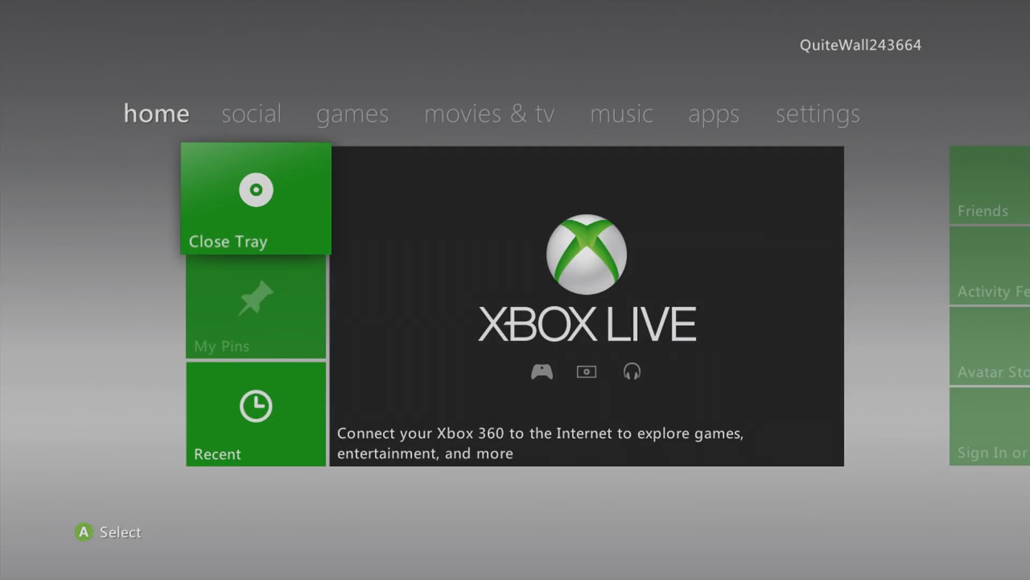
Launch the console's game and file browser from the dashboard to show the Games Discovery list
{"action": "key", "text": "Right"}
{"action": "key", "text": "Right"}
{"action": "key", "text": "Return"}
{"action": "key", "text": "Right"}
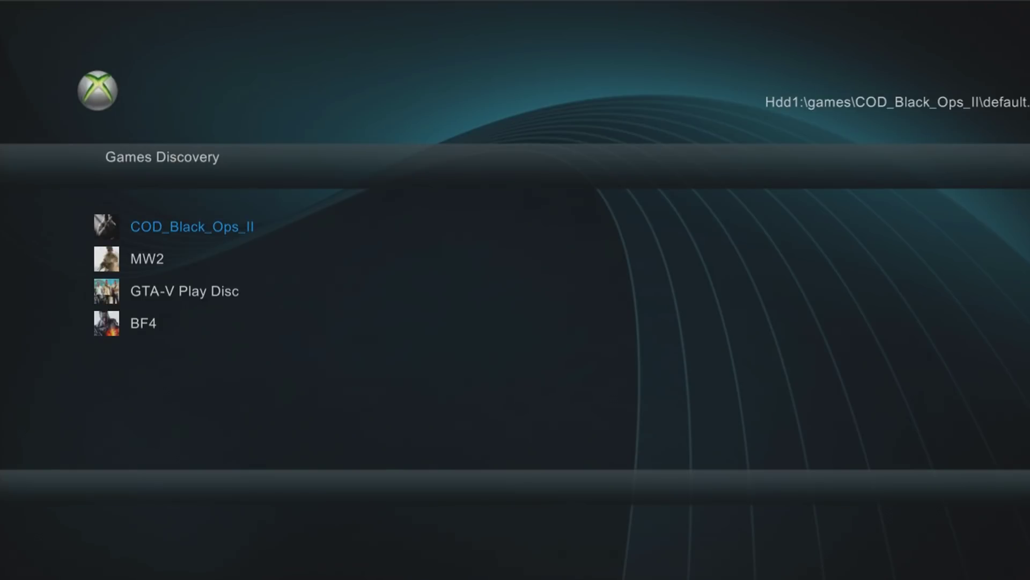
Switch from the Games Discovery list to the Hdd1: drive and browse its folders
{"action": "key", "text": "Right"}
{"action": "key", "text": "x"}
{"action": "key", "text": "Down"}
{"action": "key", "text": "Return"}
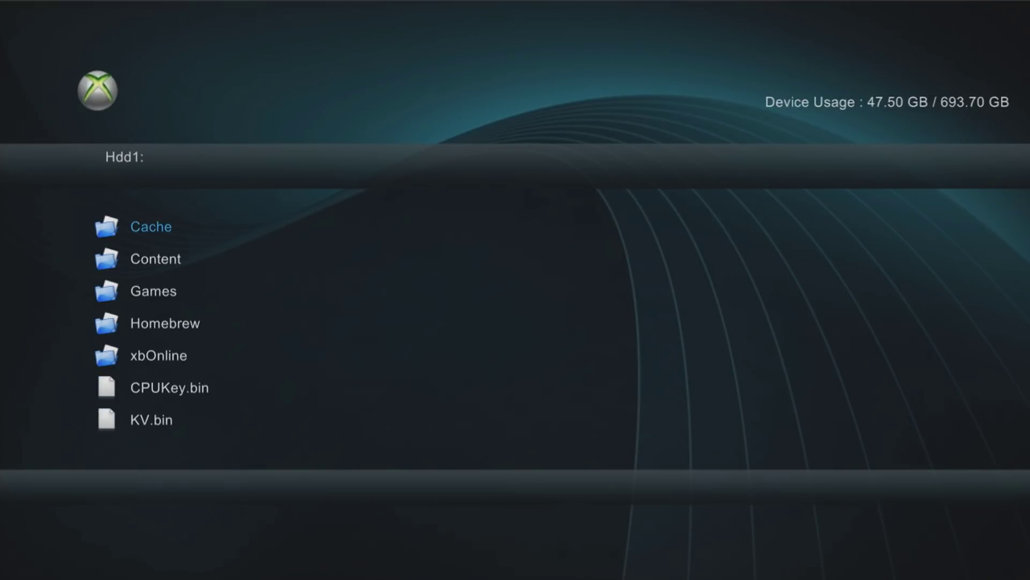
{"action": "key", "text": "Down"}
{"action": "key", "text": "Down"}
{"action": "key", "text": "Down"}
{"action": "key", "text": "Return"}
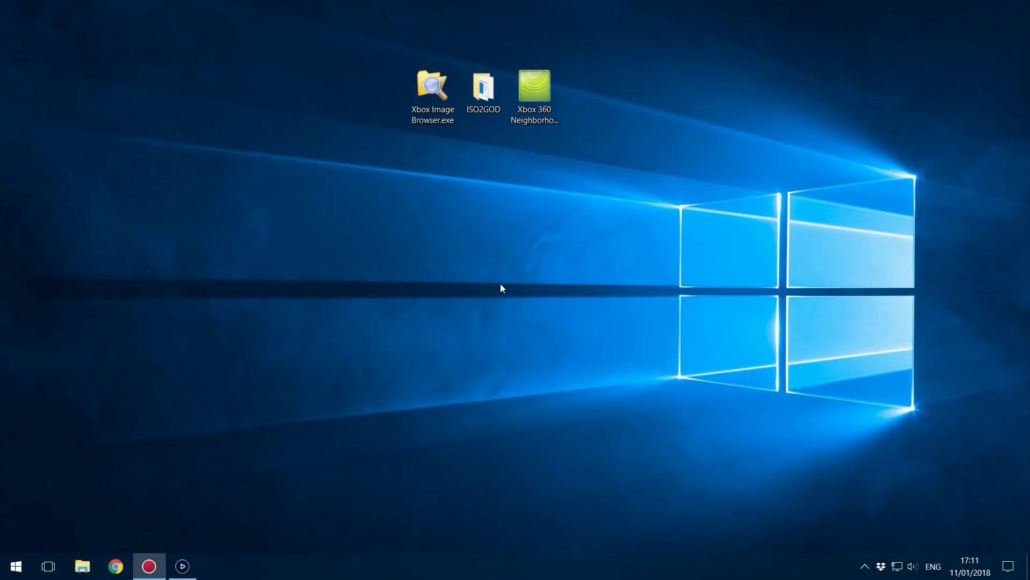
Open Xbox 360 Neighborhood from the desktop to check the Jtag console entry, and close the window
{"action": "left_click_drag", "start_coordinate": [352, 192], "coordinate": [507, 31]}
{"action": "left_click", "coordinate": [555, 209]}
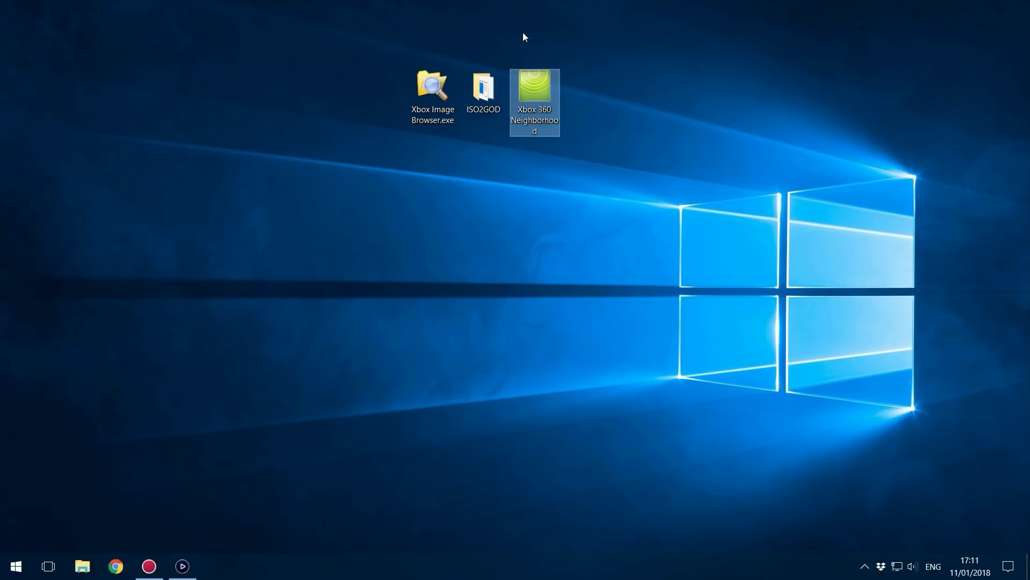
{"action": "double_click", "coordinate": [541, 84]}
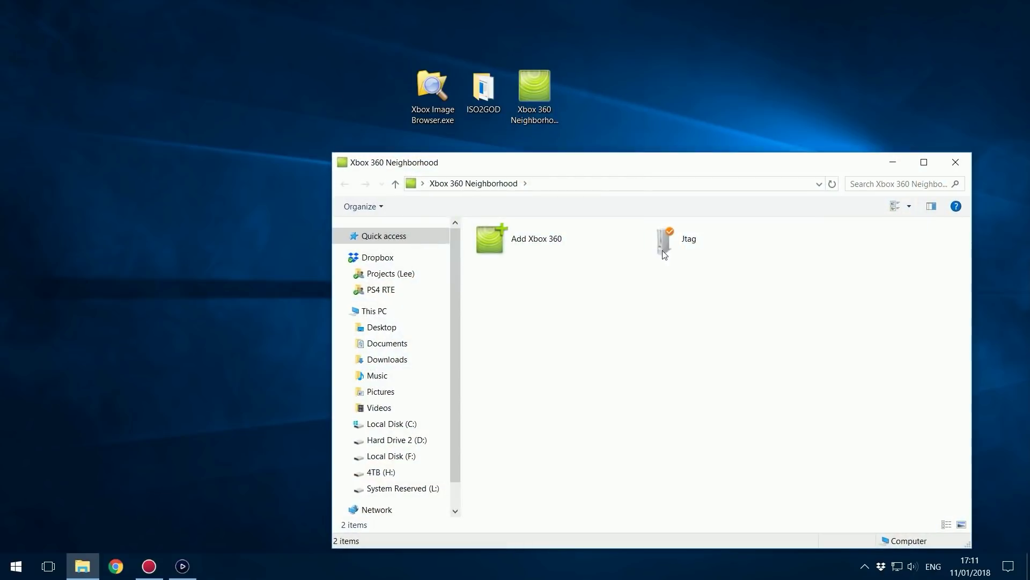
{"action": "key", "text": "ctrl+a"}
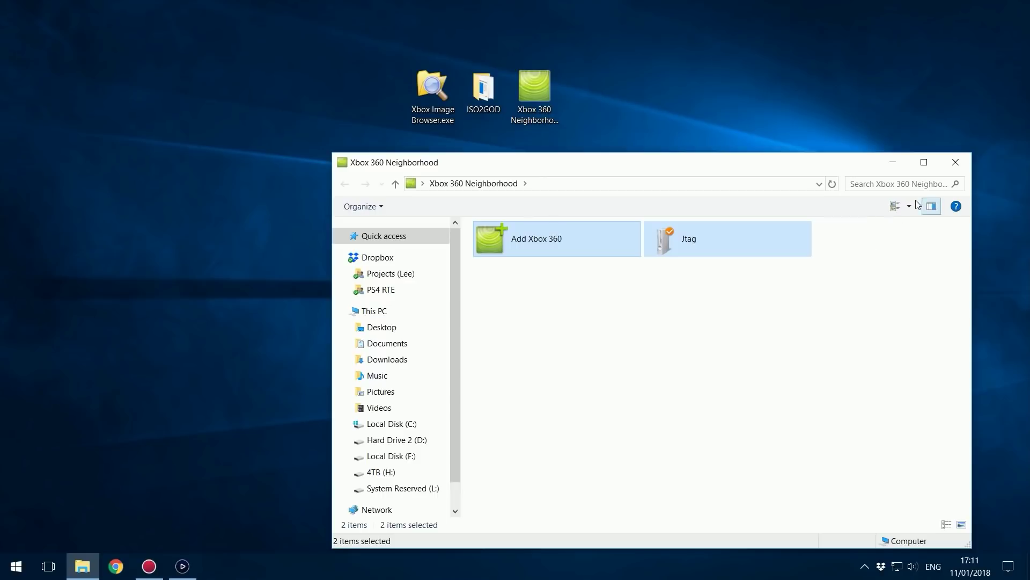
{"action": "left_click", "coordinate": [955, 161]}
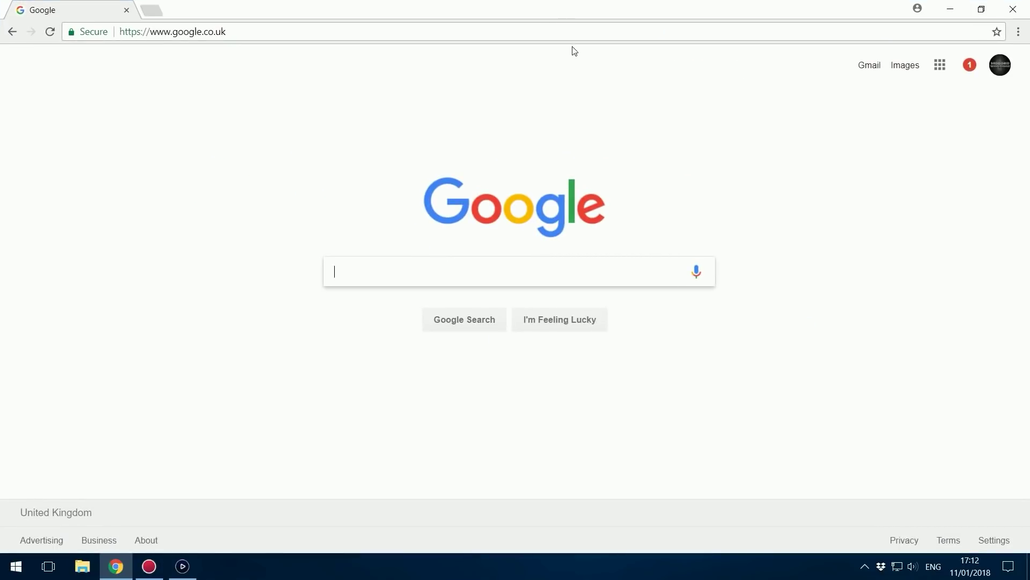
Search the web for "BF4 XBOX360 ISO Download"
{"action": "left_click", "coordinate": [557, 27]}
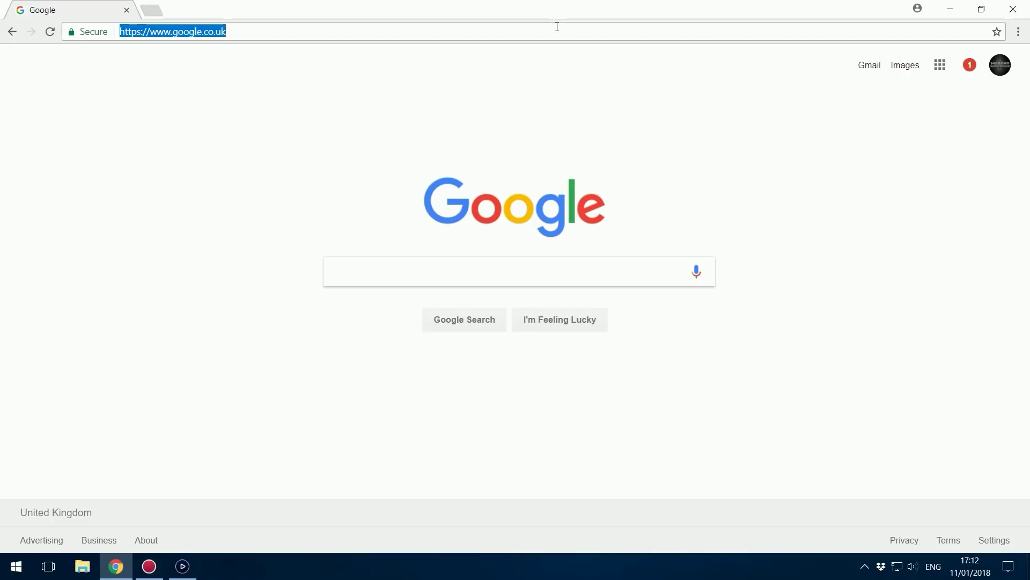
{"action": "key", "text": "BackSpace"}
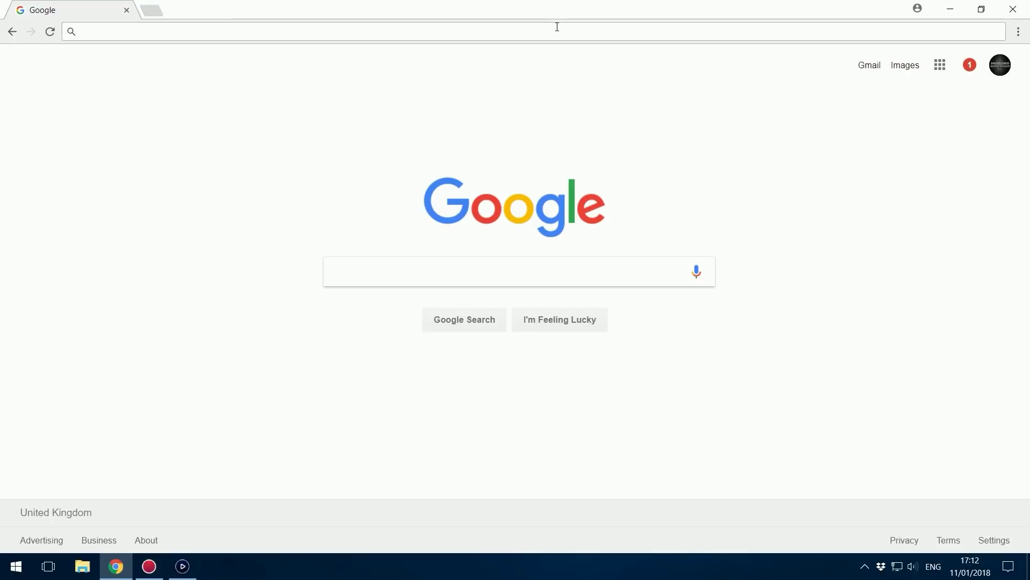
{"action": "type", "text": "BF4"}
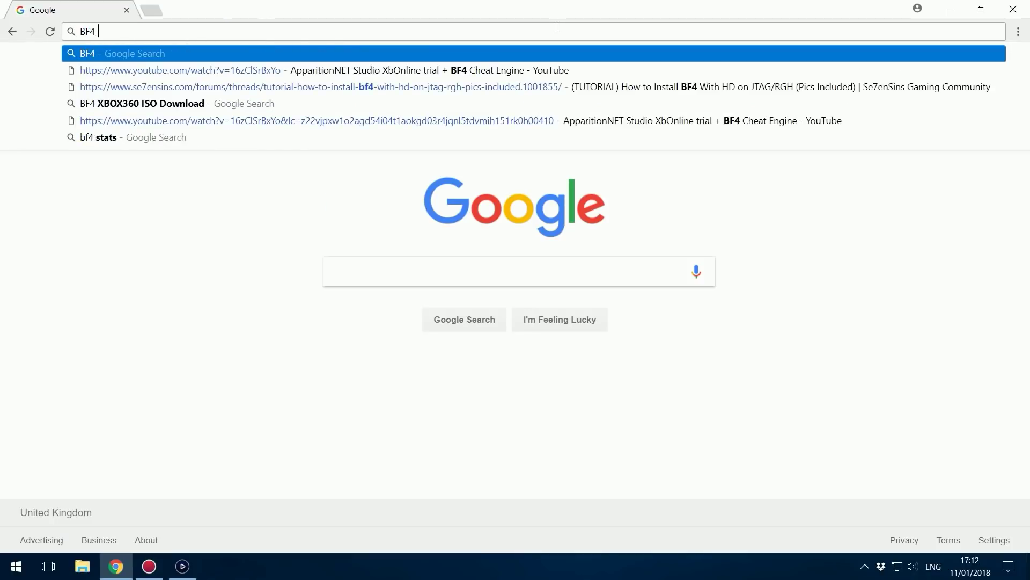
{"action": "type", "text": " XBOX"}
{"action": "key", "text": "Return"}
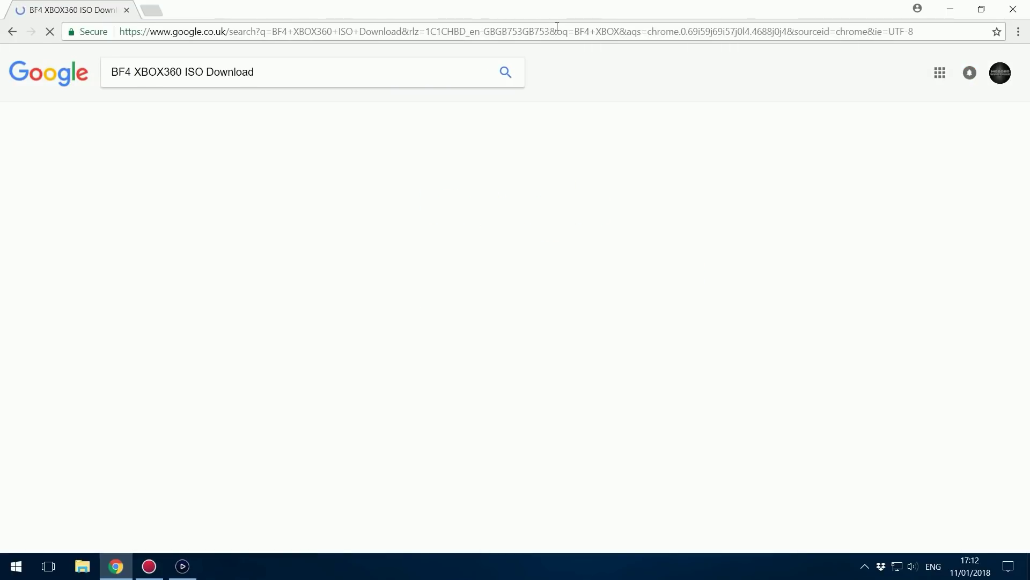
Review the Battlefield 4 [Region Free][PAL][NTSC-U][XGD3][ISO] result and its download files, and minimize the browser
{"action": "left_click", "coordinate": [256, 170]}
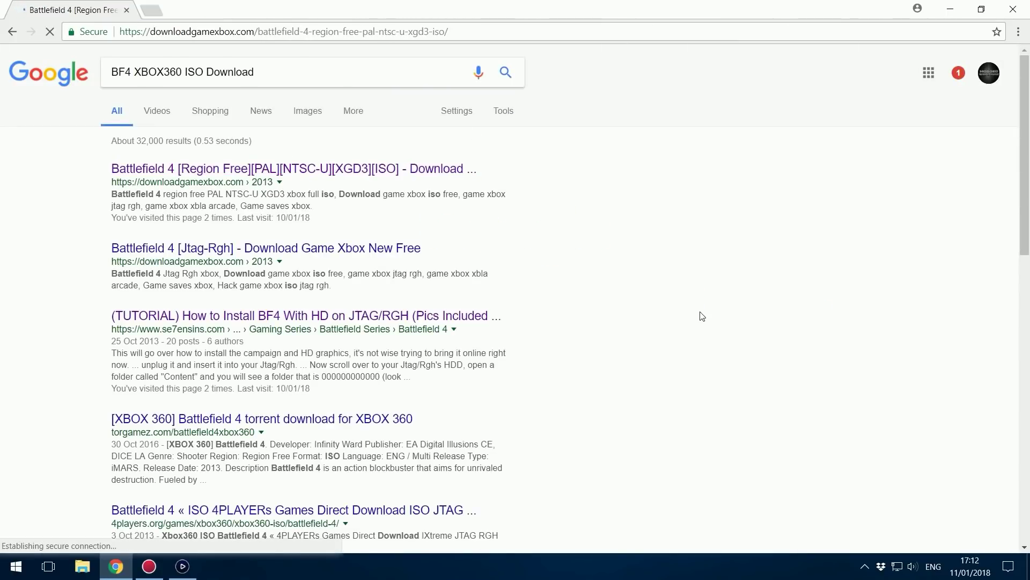
{"action": "scroll", "coordinate": [703, 316], "scroll_direction": "down", "scroll_amount": 15}
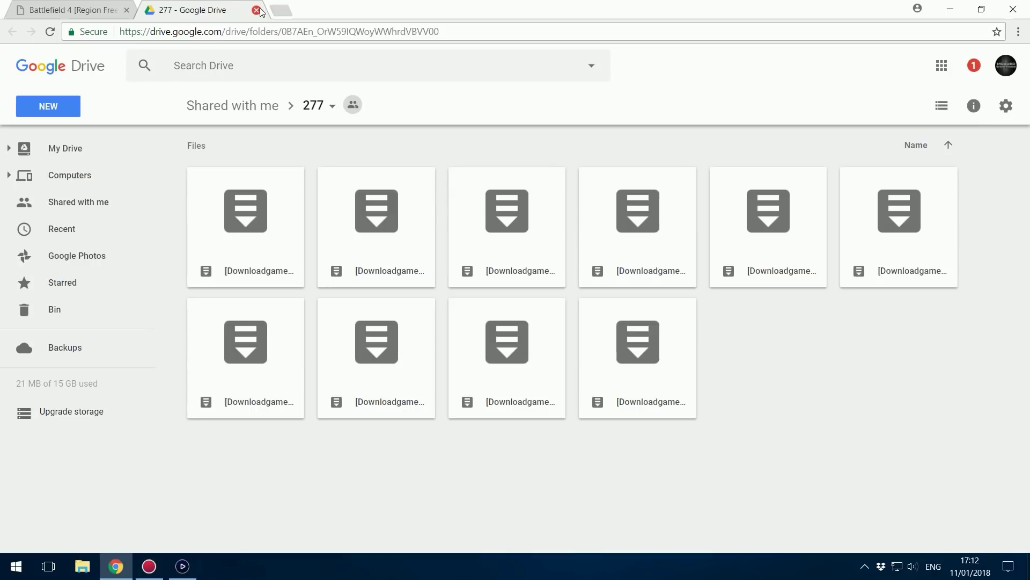
{"action": "left_click", "coordinate": [951, 9]}
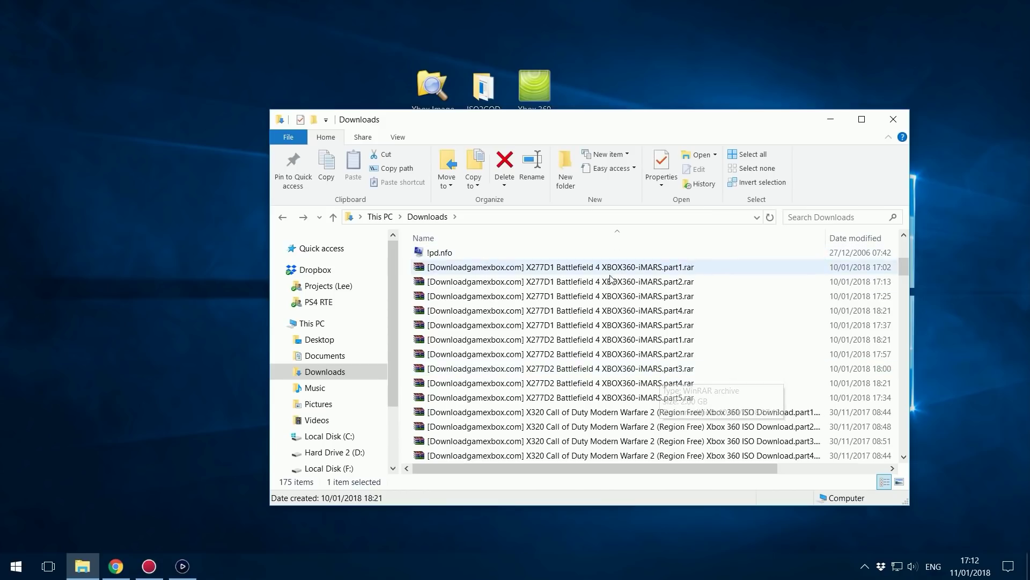
Try to extract the X277D1 Battlefield 4 XBOX360-iMARS part1 archive in place in the Downloads folder
{"action": "left_click", "coordinate": [595, 267]}
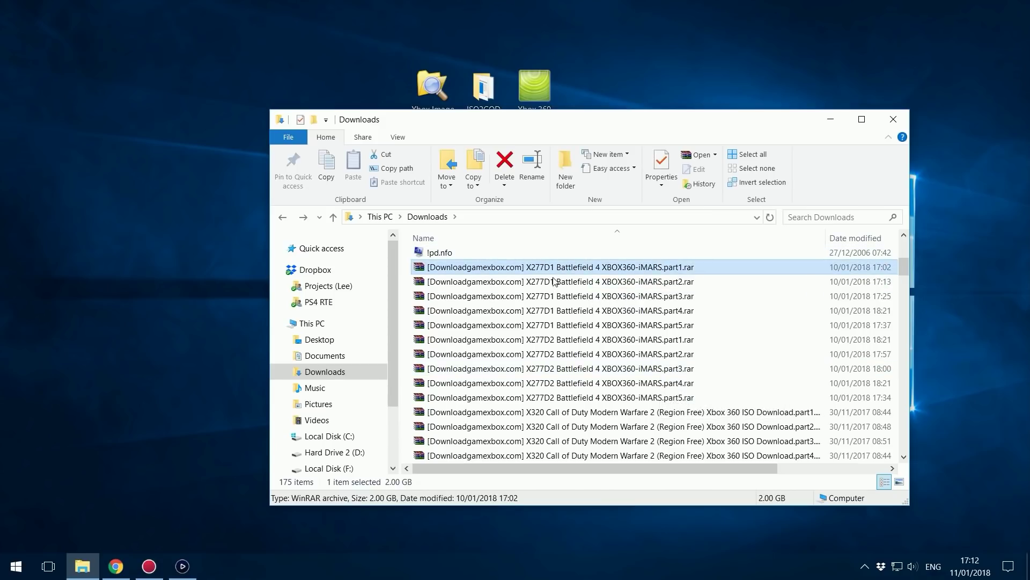
{"action": "right_click", "coordinate": [686, 267]}
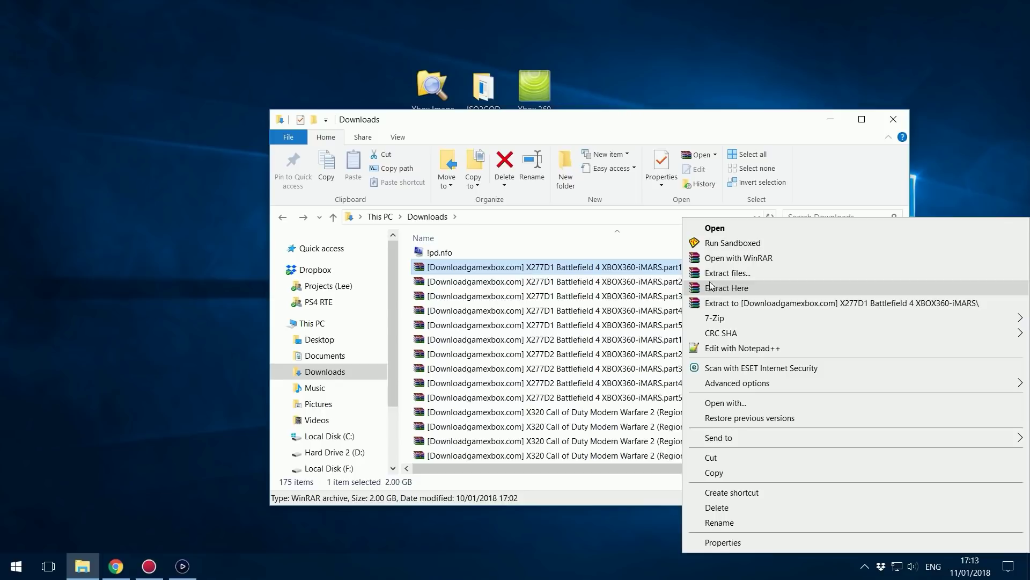
{"action": "left_click", "coordinate": [719, 287]}
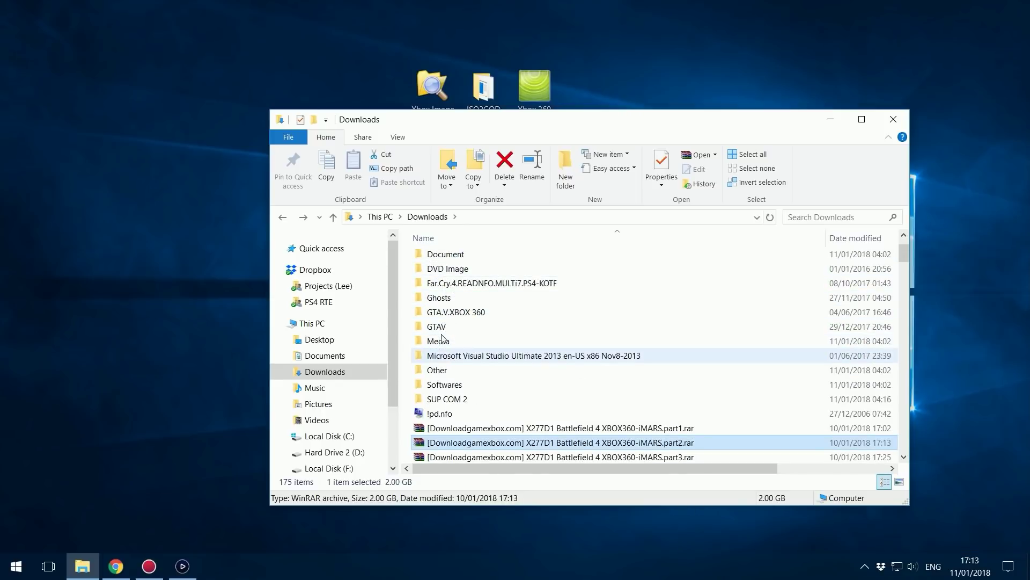
Locate imars-bf4-360a.iso in the X277D1 Battlefield 4 subfolder of Downloads\BF4, and return to the BF4 folder
{"action": "double_click", "coordinate": [441, 271]}
{"action": "left_click", "coordinate": [585, 263]}
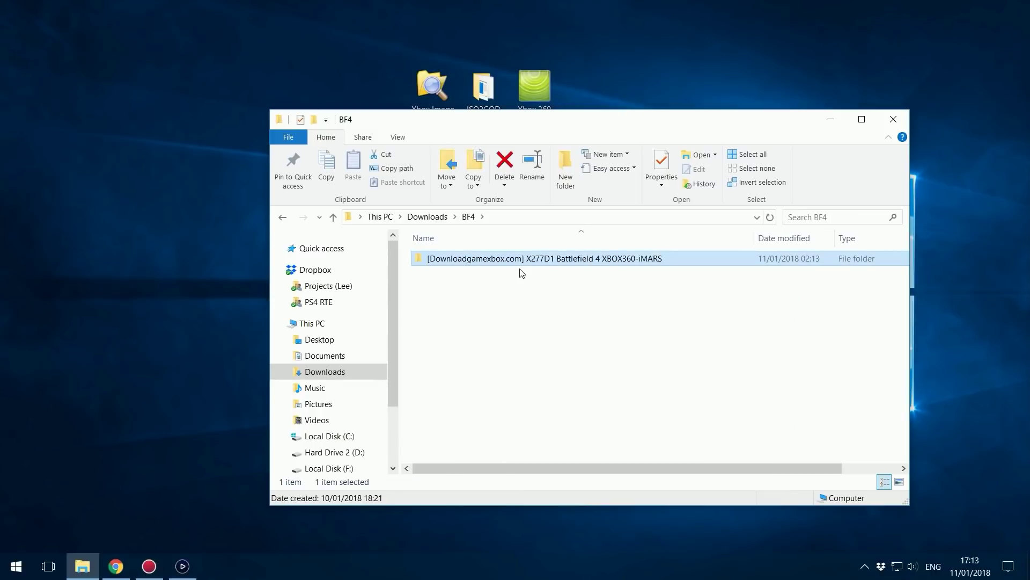
{"action": "double_click", "coordinate": [537, 262]}
{"action": "left_click", "coordinate": [461, 273]}
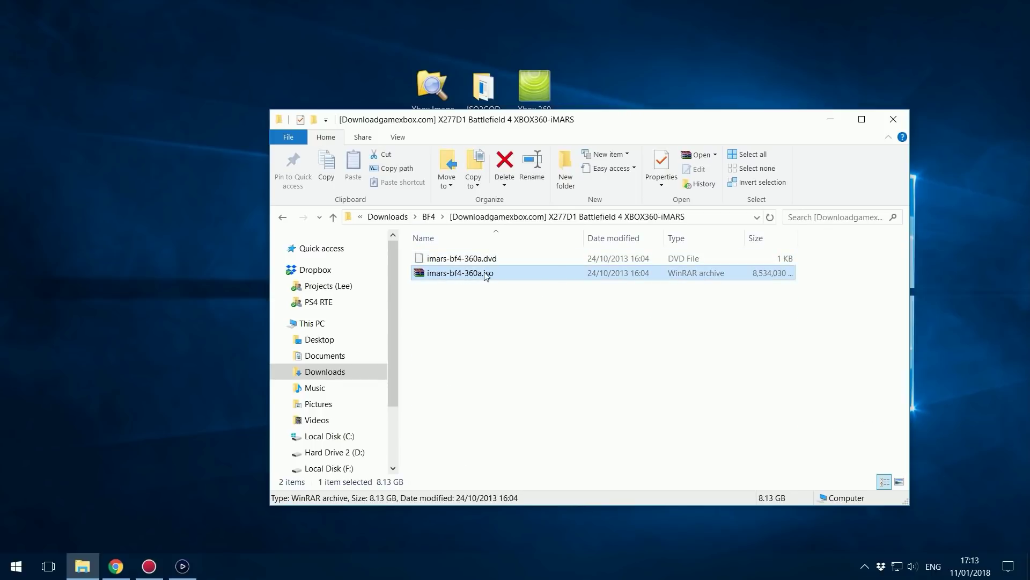
{"action": "key", "text": "alt+Up"}
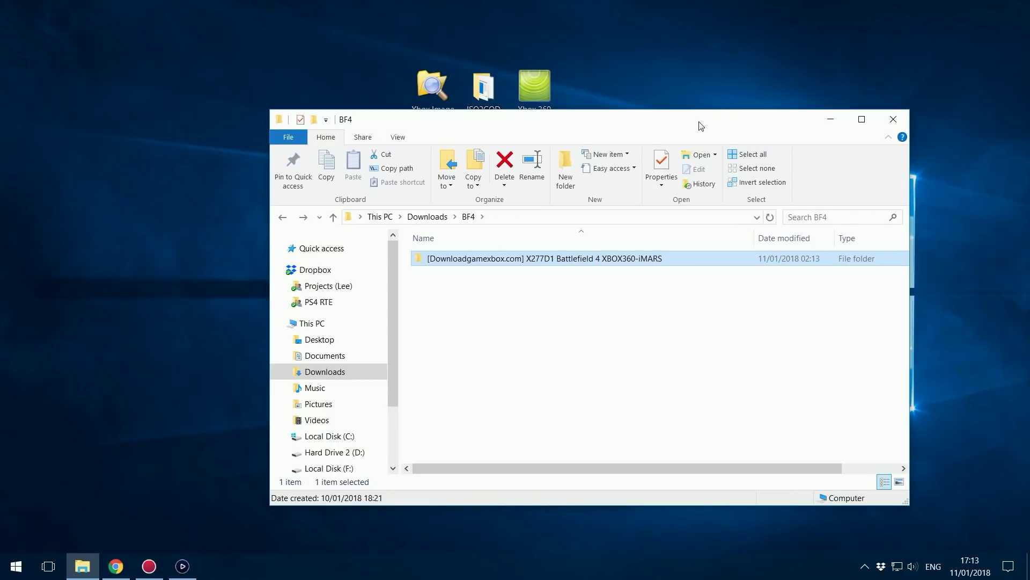
Move the BF4 folder window clear of the desktop icons and select the ISO2GOD folder
{"action": "left_click_drag", "start_coordinate": [701, 127], "coordinate": [674, 182]}
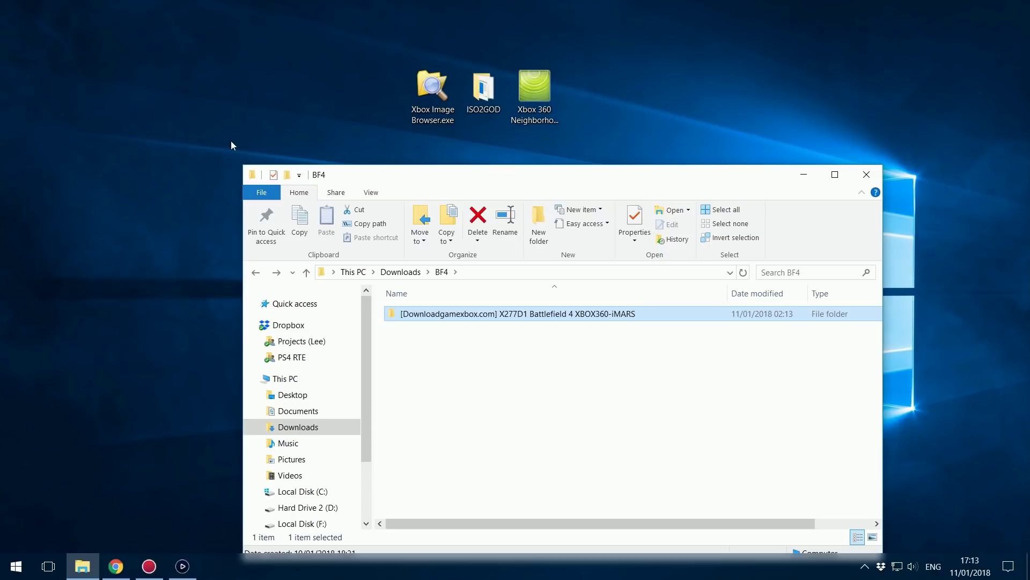
{"action": "left_click_drag", "start_coordinate": [542, 165], "coordinate": [548, 158]}
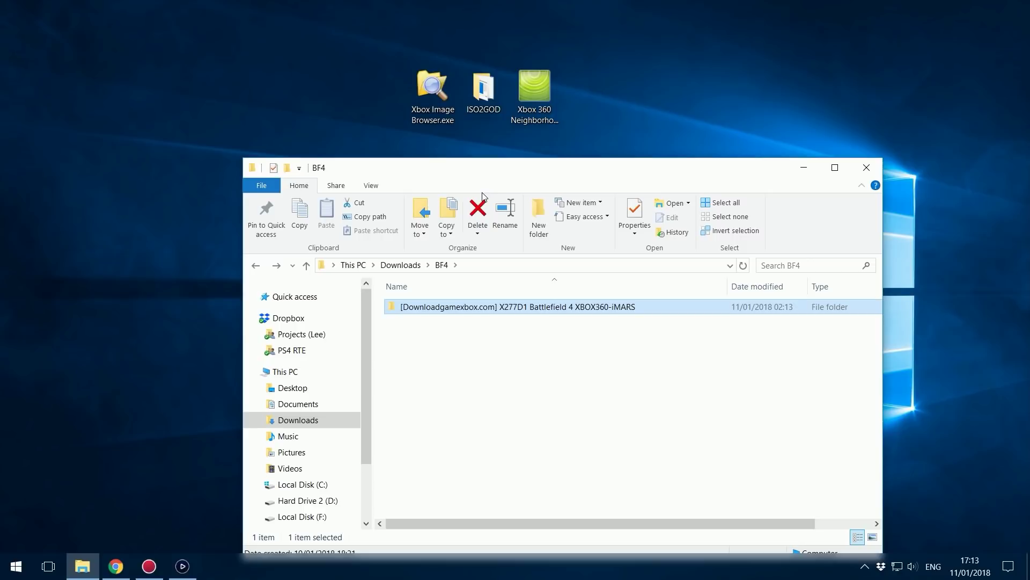
{"action": "left_click_drag", "start_coordinate": [514, 175], "coordinate": [512, 158]}
{"action": "left_click", "coordinate": [482, 110]}
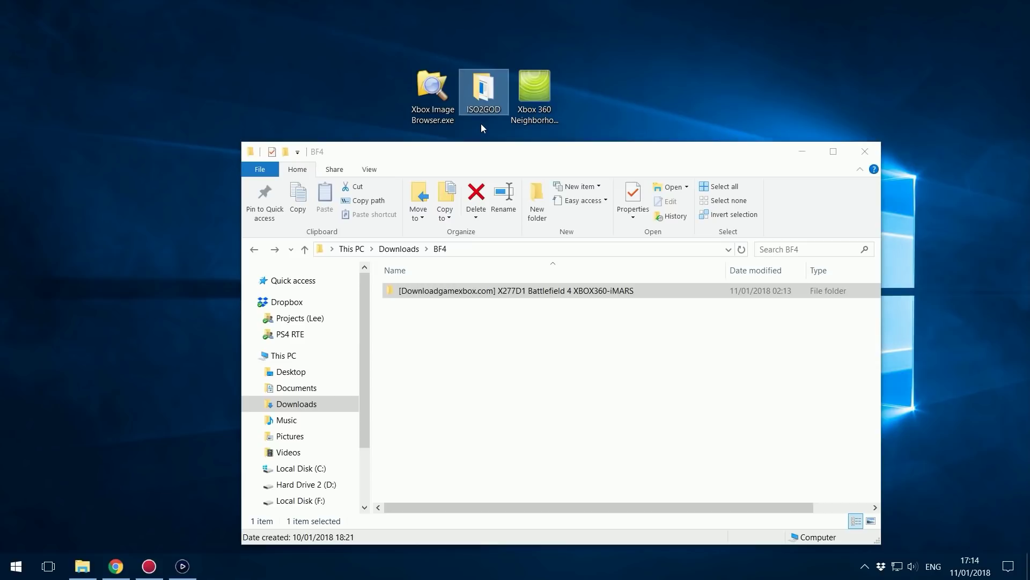
Open imars-bf4-360a.iso in Xbox Image Browser and look inside its Content folder
{"action": "left_click", "coordinate": [431, 97]}
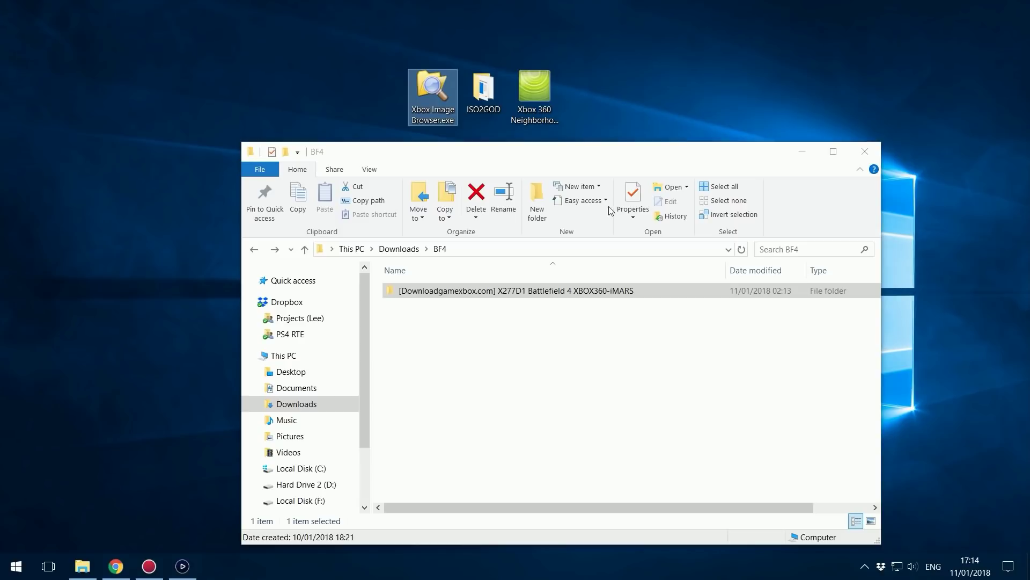
{"action": "double_click", "coordinate": [435, 92]}
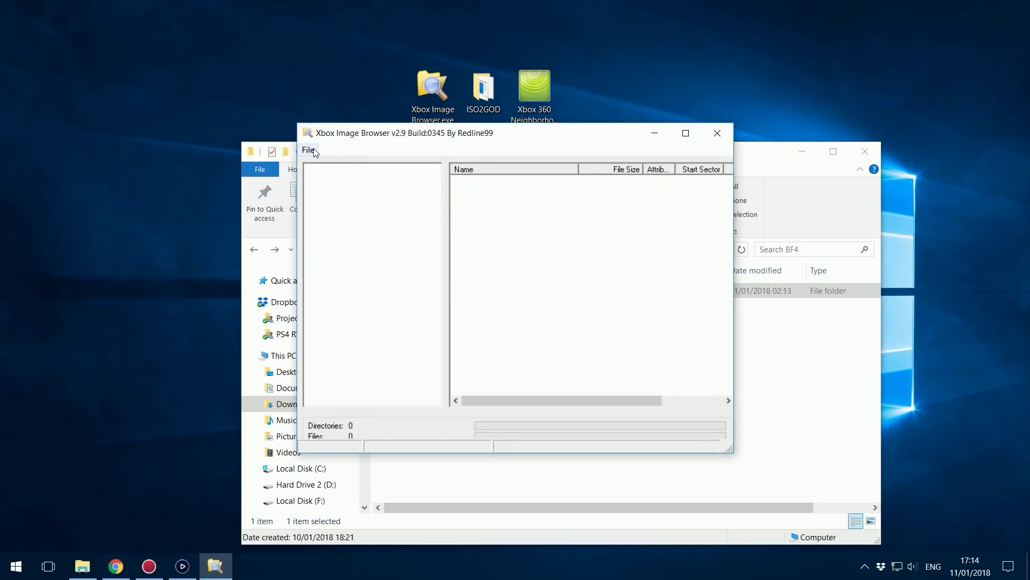
{"action": "left_click", "coordinate": [310, 150]}
{"action": "left_click", "coordinate": [357, 181]}
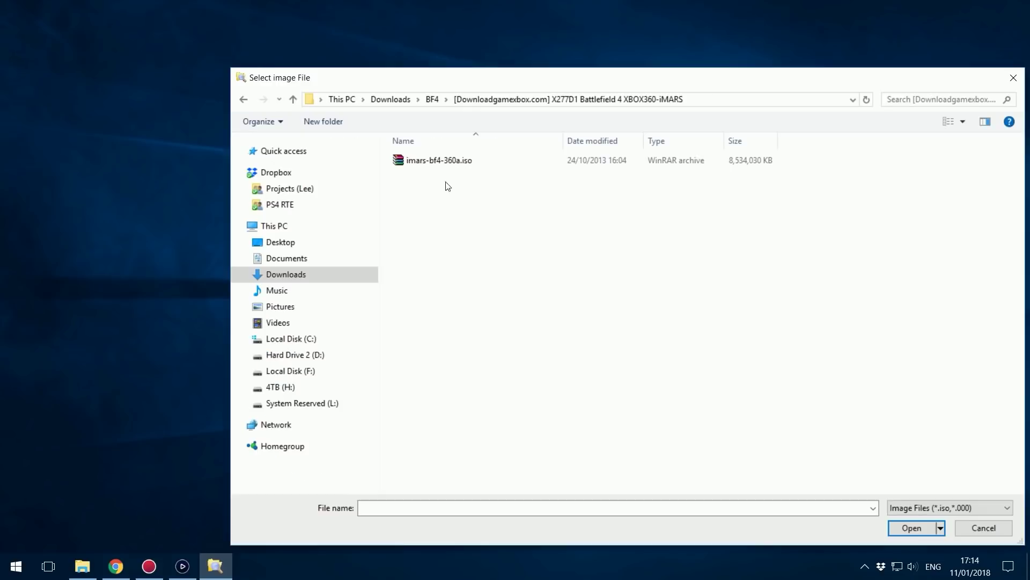
{"action": "left_click", "coordinate": [457, 162]}
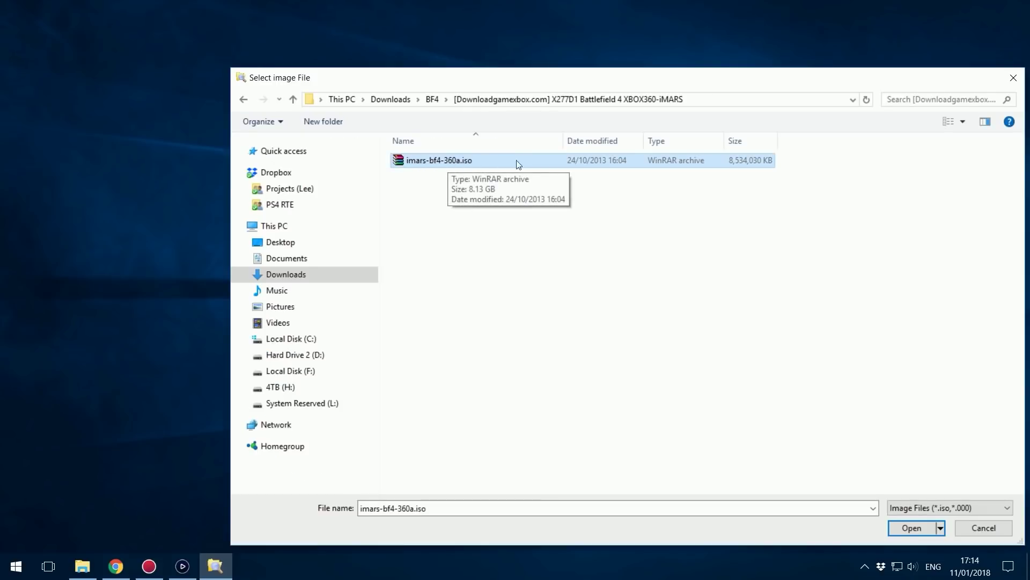
{"action": "left_click", "coordinate": [906, 528]}
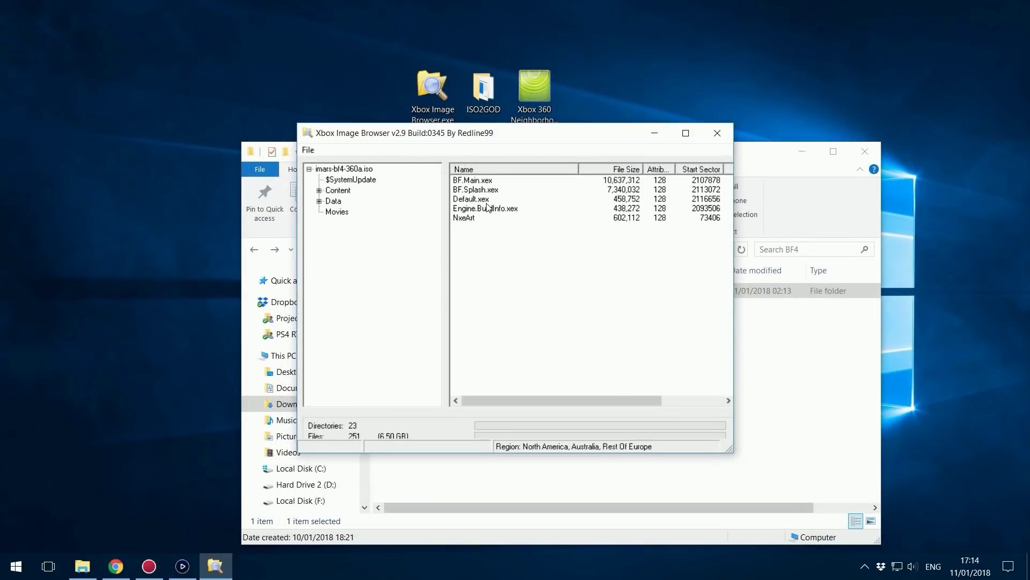
{"action": "double_click", "coordinate": [338, 190]}
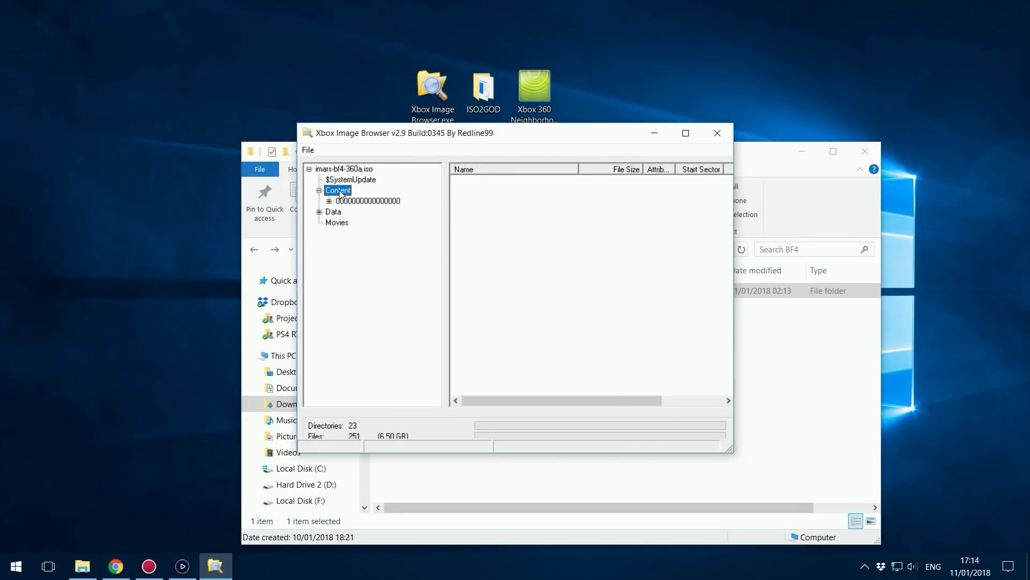
{"action": "left_click", "coordinate": [319, 191]}
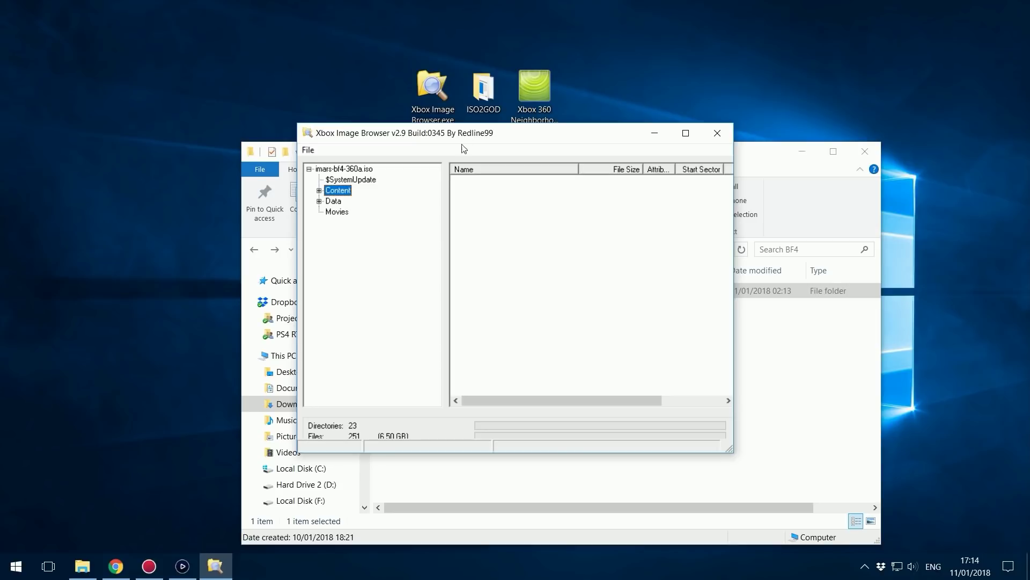
Extract the Content folder from the Battlefield 4 ISO into Downloads\BF4, and close Xbox Image Browser
{"action": "left_click_drag", "start_coordinate": [465, 135], "coordinate": [486, 131]}
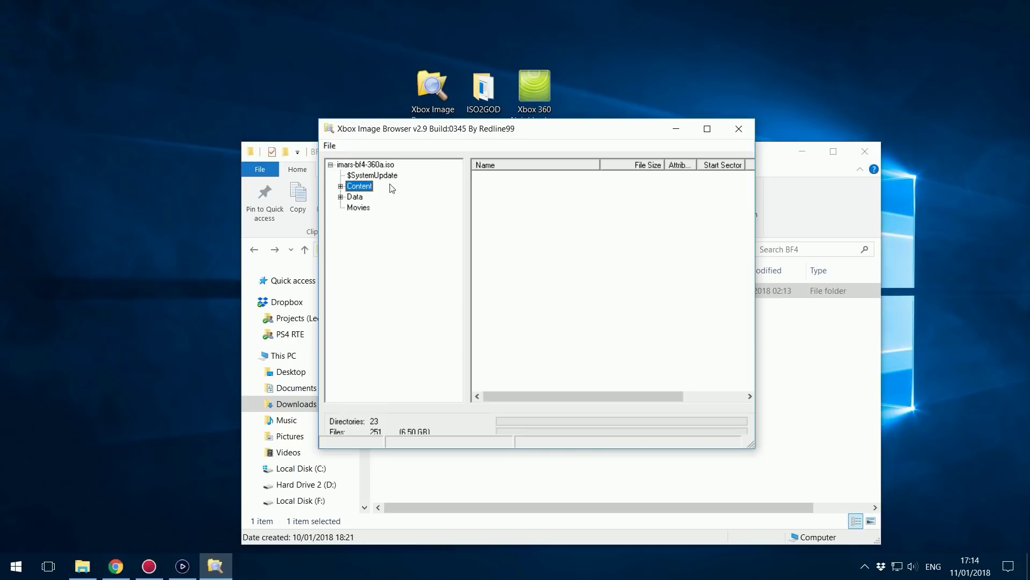
{"action": "right_click", "coordinate": [364, 190]}
{"action": "left_click", "coordinate": [409, 192]}
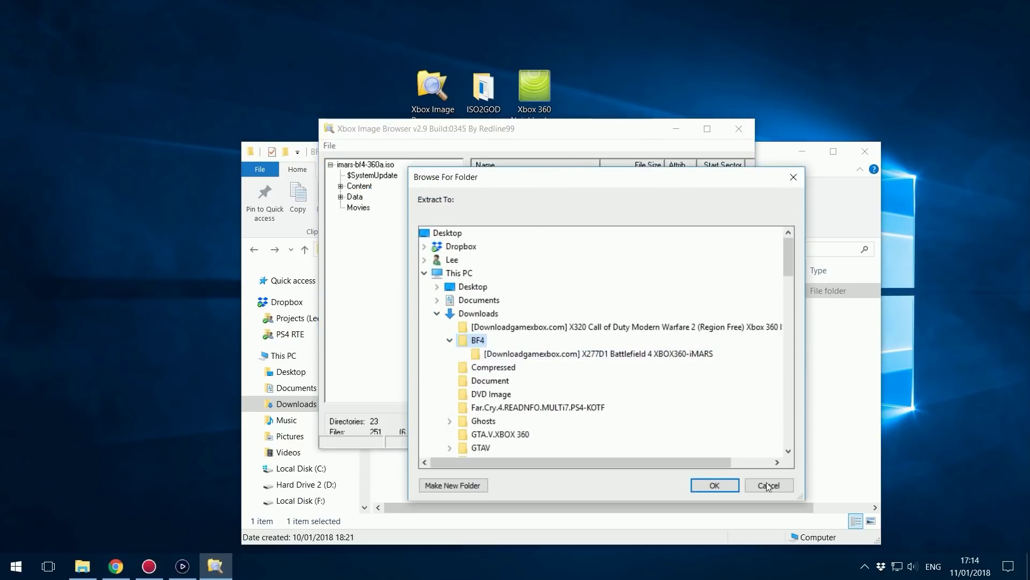
{"action": "left_click", "coordinate": [714, 485]}
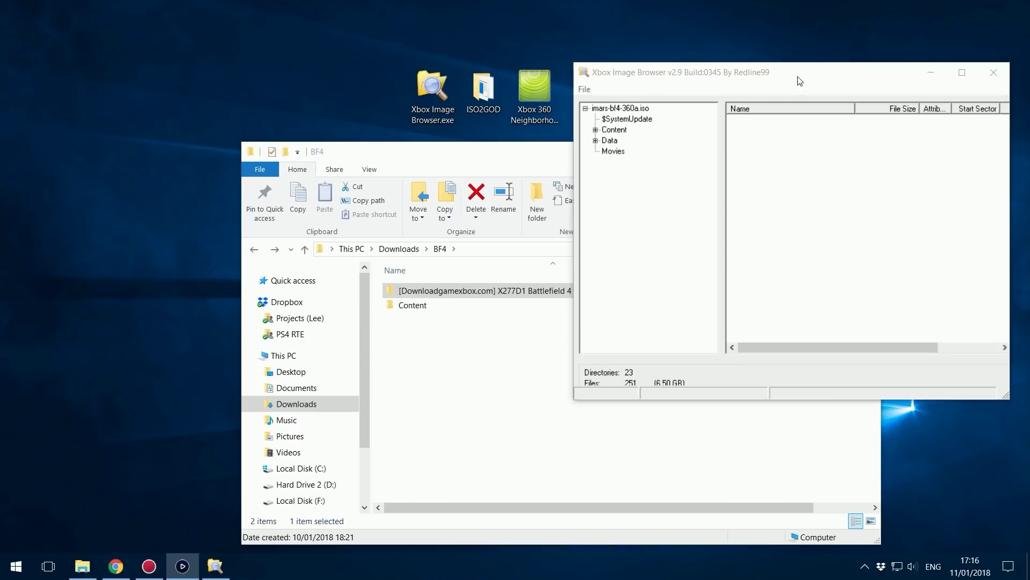
{"action": "left_click_drag", "start_coordinate": [798, 82], "coordinate": [782, 85]}
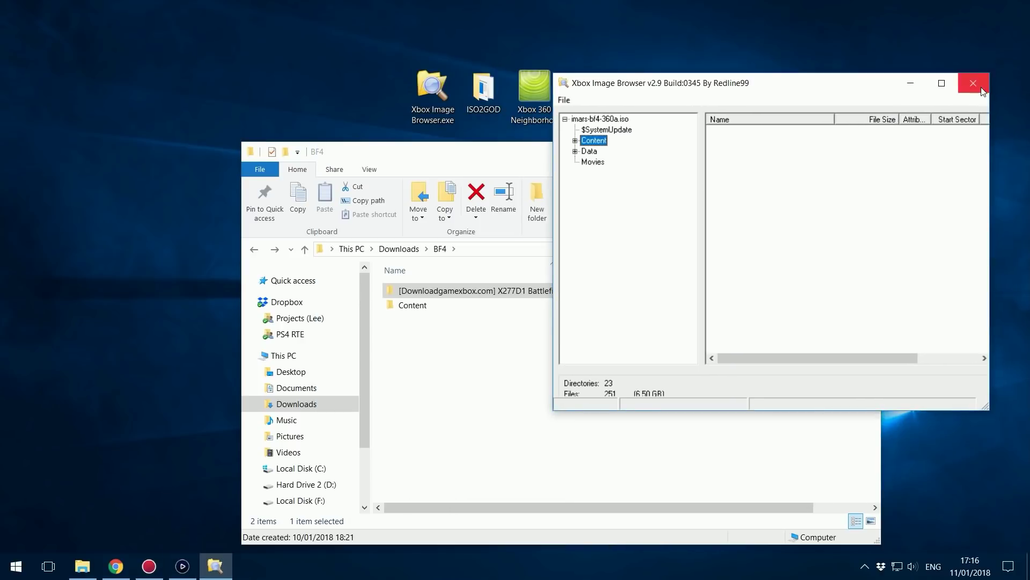
{"action": "left_click", "coordinate": [983, 90]}
Examine the extracted Content folder down to the file in 454109BA\00000002, and return to the BF4 folder
{"action": "double_click", "coordinate": [458, 303]}
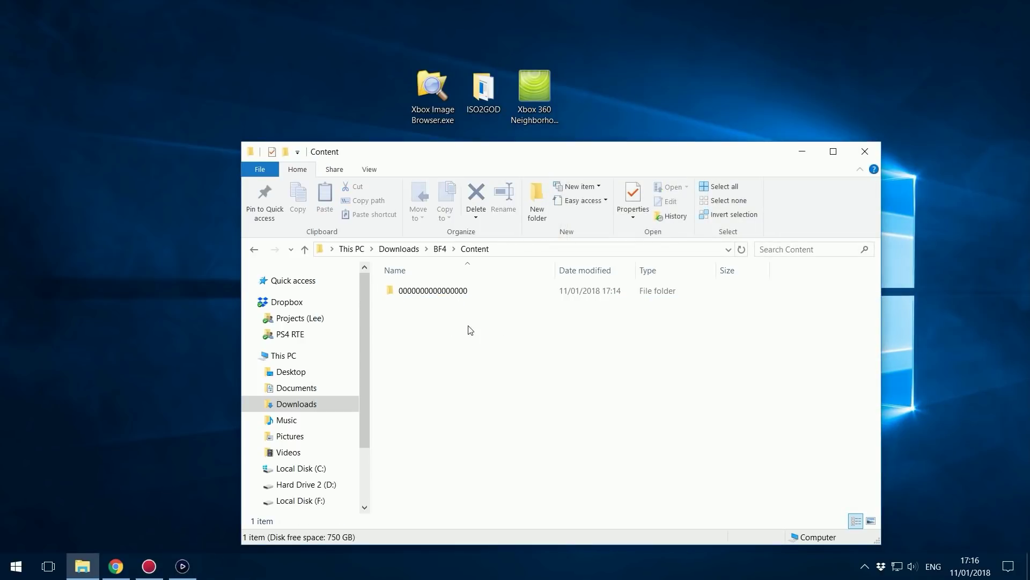
{"action": "double_click", "coordinate": [494, 296]}
{"action": "double_click", "coordinate": [470, 291]}
{"action": "key", "text": "alt+Left"}
{"action": "double_click", "coordinate": [407, 297]}
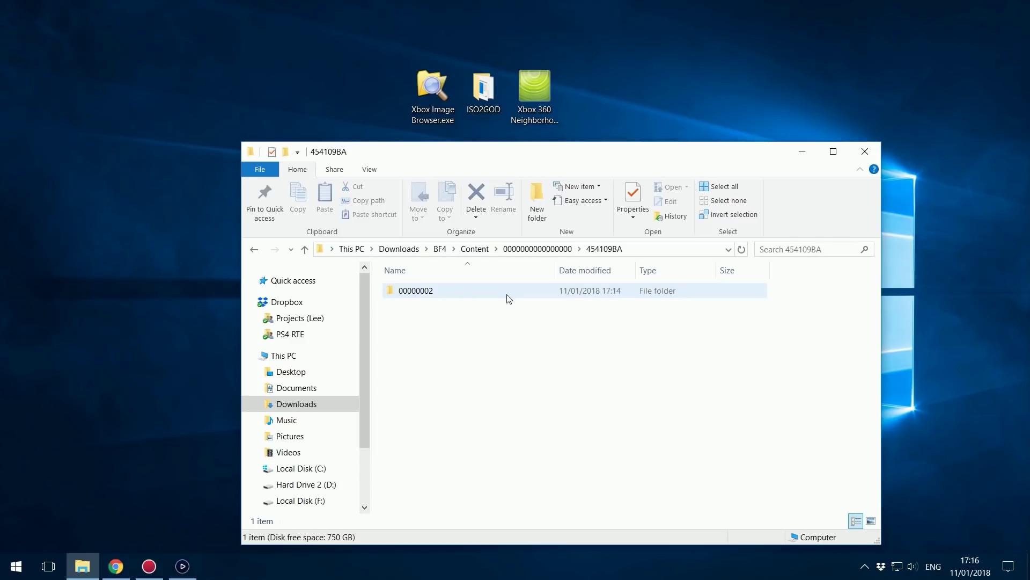
{"action": "double_click", "coordinate": [421, 293]}
{"action": "left_click", "coordinate": [524, 296]}
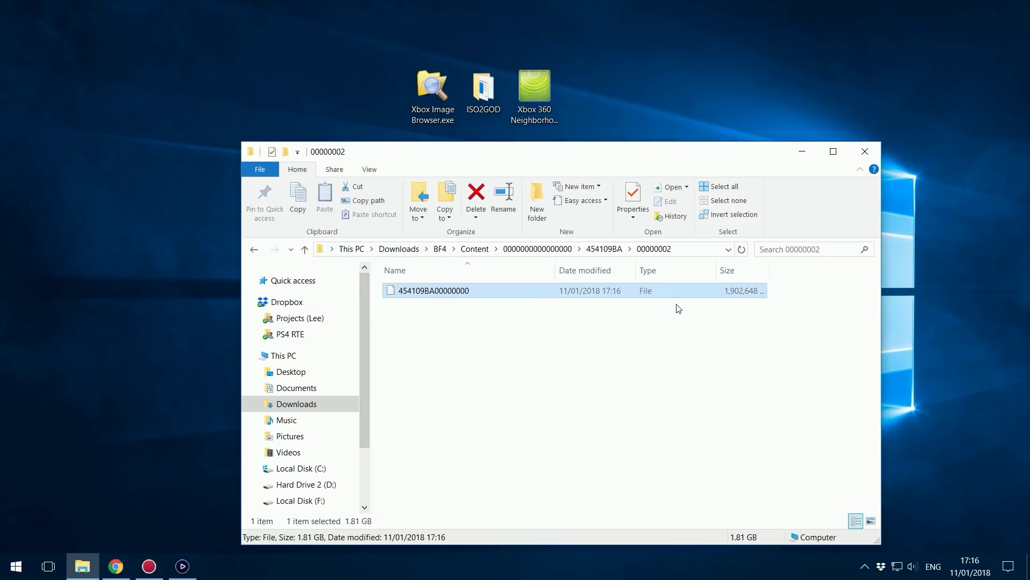
{"action": "left_click", "coordinate": [425, 359]}
{"action": "left_click", "coordinate": [424, 292]}
{"action": "key", "text": "alt+Left"}
{"action": "key", "text": "alt+Left"}
{"action": "key", "text": "alt+Left"}
{"action": "key", "text": "alt+Left"}
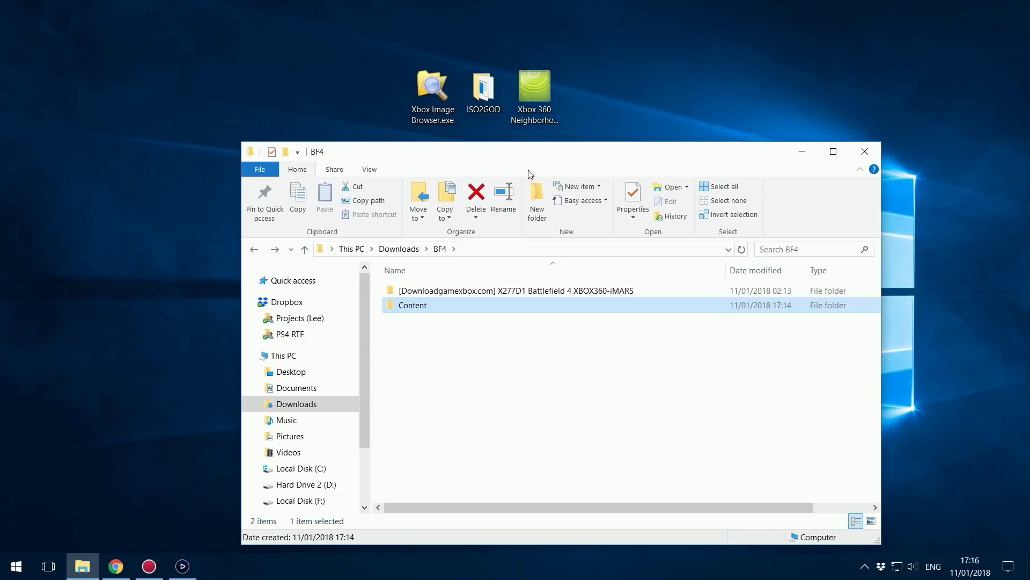
Launch Iso2God.exe from the ISO2GOD desktop folder, minimise that folder, and move the Iso2God window over the BF4 folder
{"action": "mouse_move", "coordinate": [547, 156]}
{"action": "left_mouse_down"}
{"action": "mouse_move", "coordinate": [510, 161]}
{"action": "mouse_move", "coordinate": [529, 157]}
{"action": "left_mouse_up"}
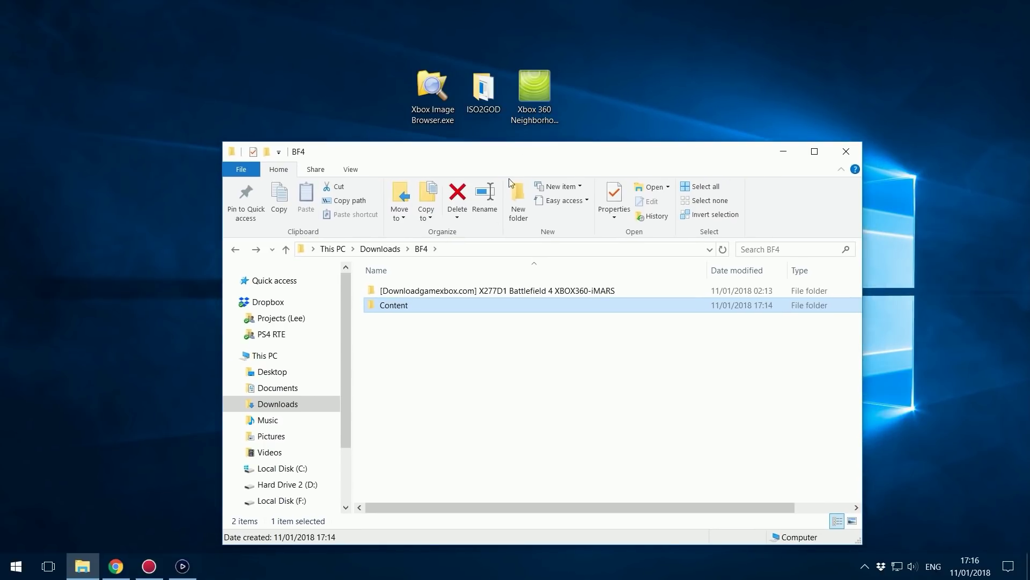
{"action": "double_click", "coordinate": [472, 100]}
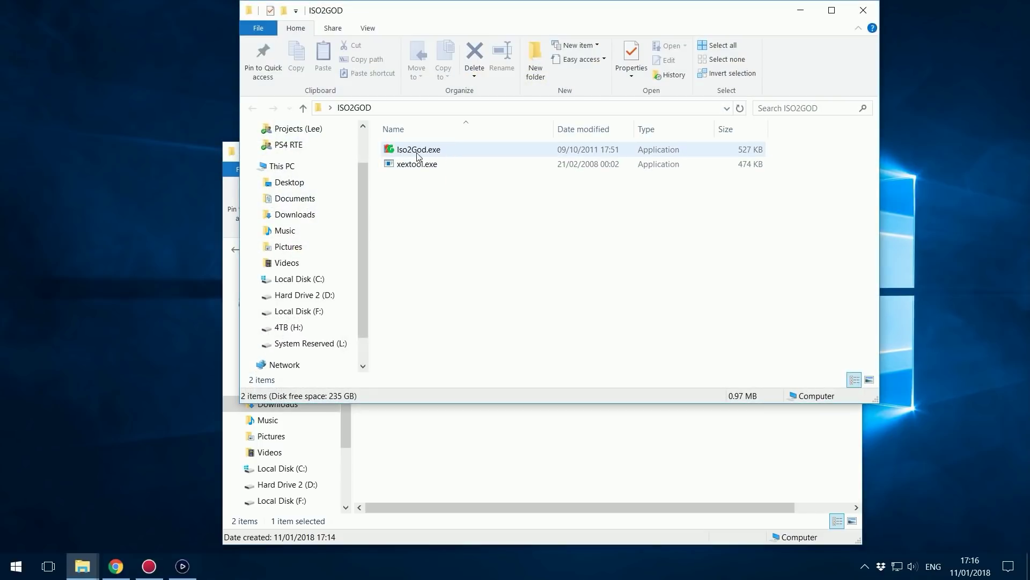
{"action": "double_click", "coordinate": [422, 151]}
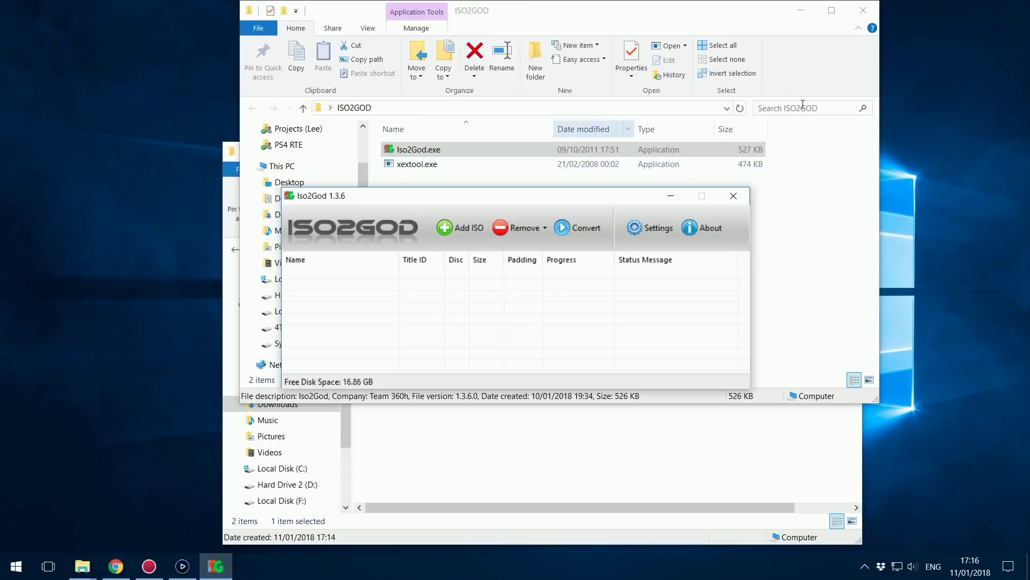
{"action": "left_click", "coordinate": [800, 10]}
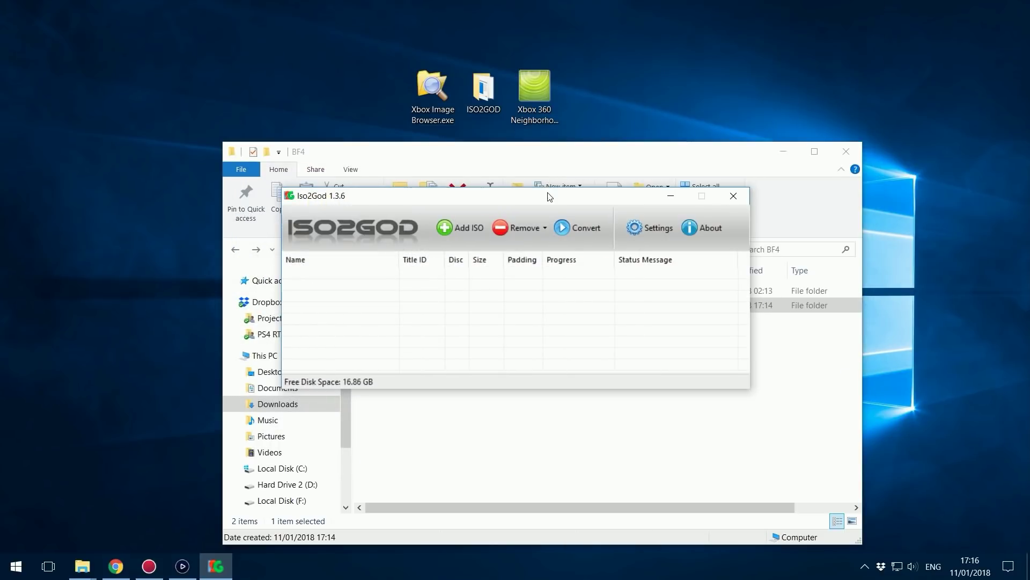
{"action": "left_click_drag", "start_coordinate": [548, 198], "coordinate": [646, 155]}
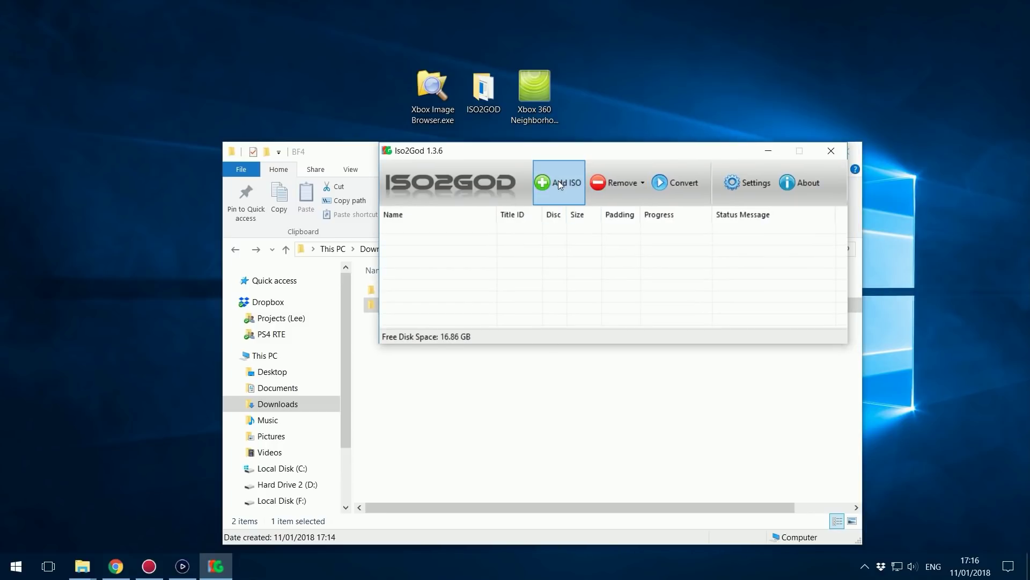
Start adding an ISO in Iso2God, with the Battlefield 4 disc 1 image from the X277D1 folder as image location
{"action": "left_click", "coordinate": [555, 180]}
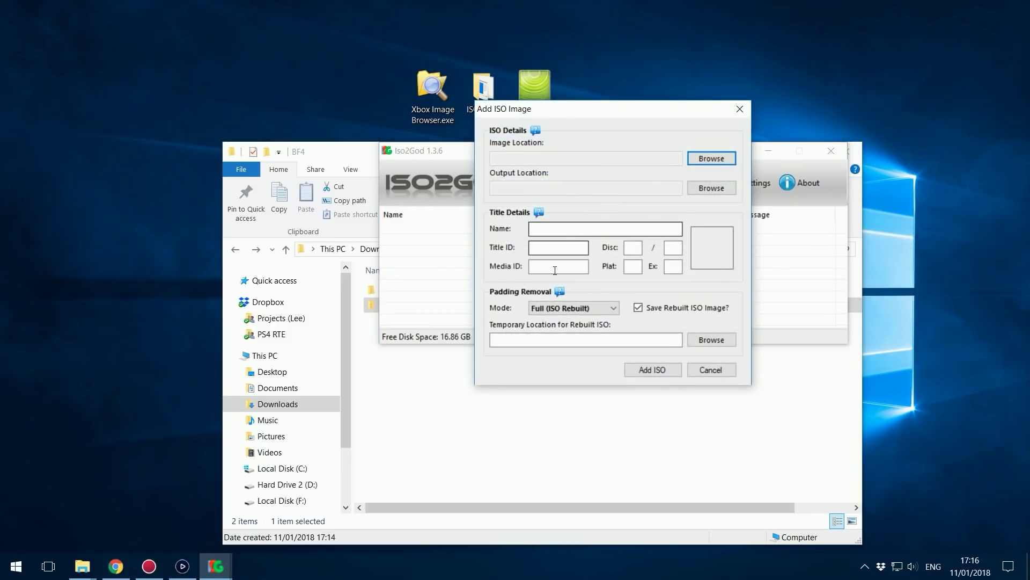
{"action": "left_click", "coordinate": [714, 158]}
{"action": "left_click", "coordinate": [623, 210]}
{"action": "left_click", "coordinate": [906, 457]}
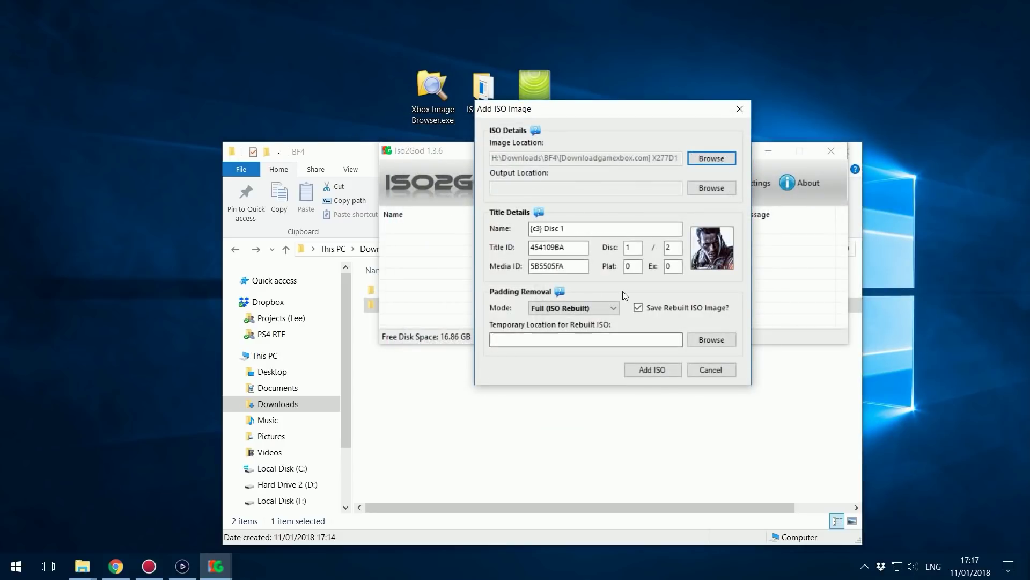
{"action": "left_click", "coordinate": [718, 190]}
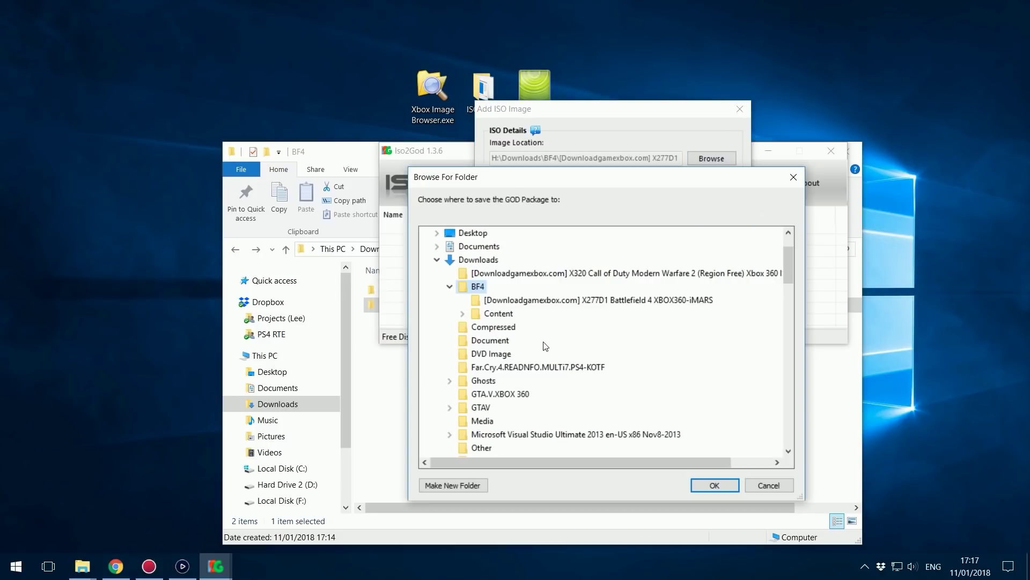
{"action": "double_click", "coordinate": [489, 315]}
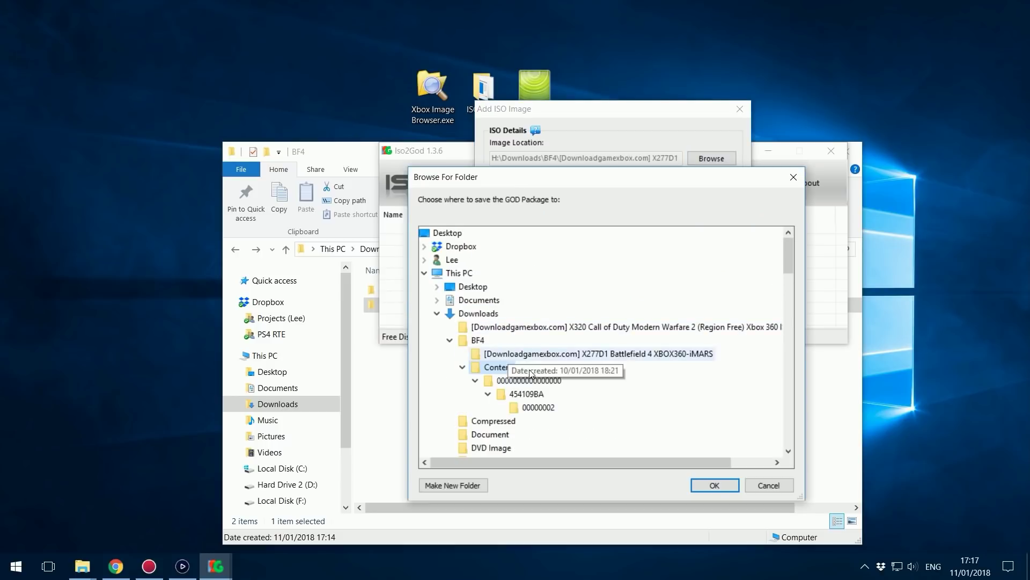
{"action": "left_click", "coordinate": [519, 395]}
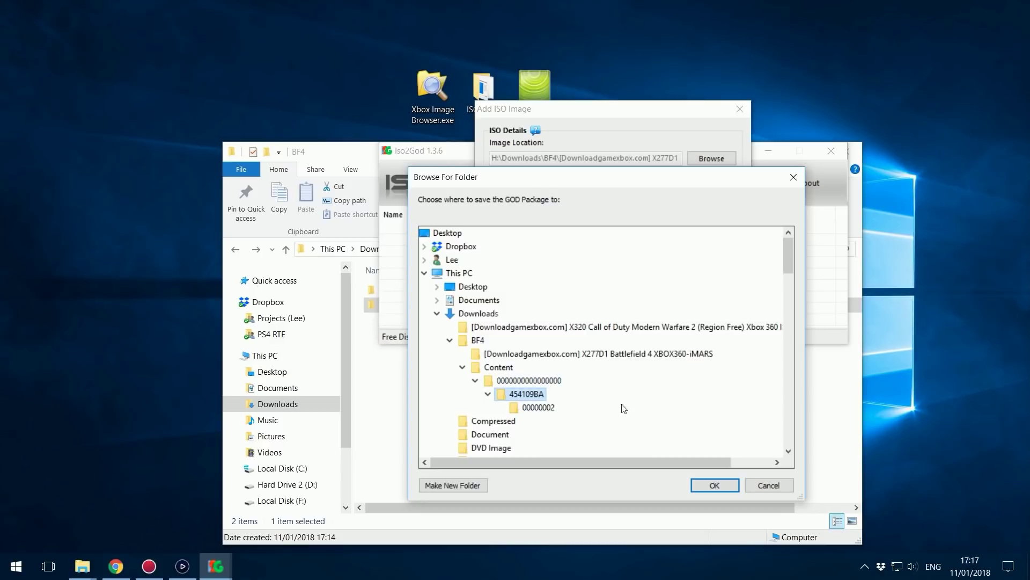
{"action": "left_click_drag", "start_coordinate": [603, 181], "coordinate": [602, 129]}
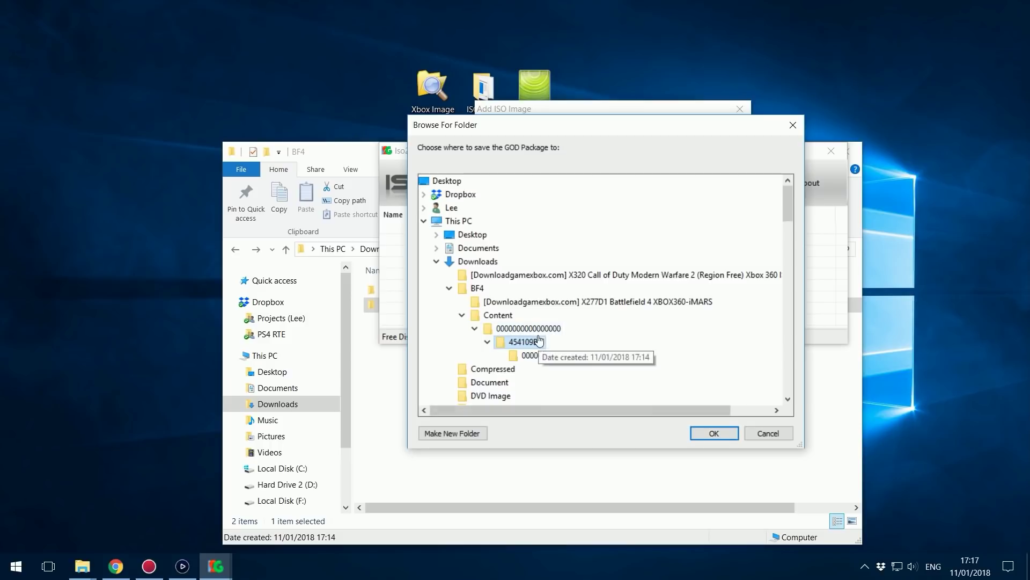
{"action": "left_click", "coordinate": [709, 432]}
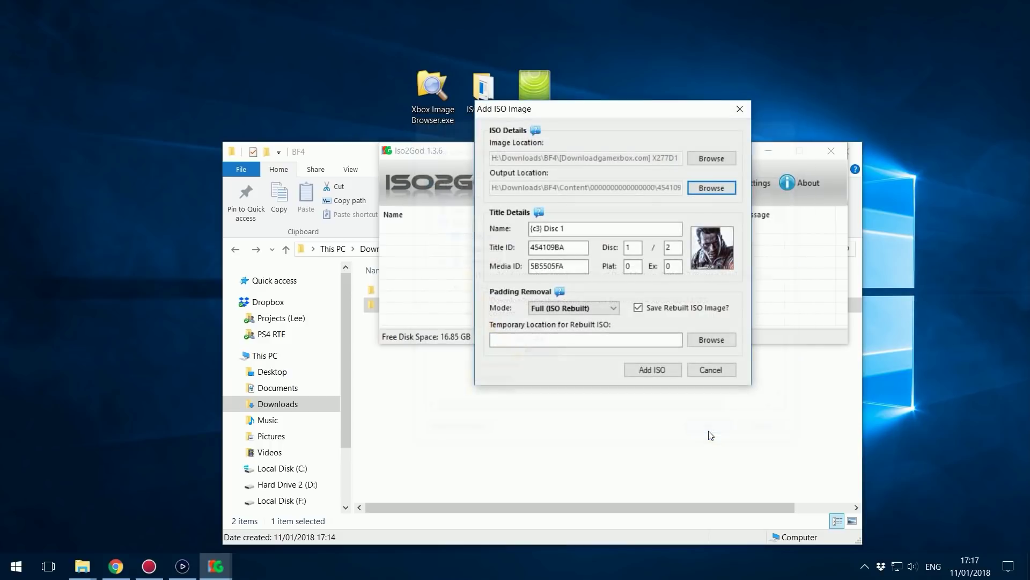
Turn off saving the rebuilt ISO image and try to add the ISO without a temporary location, agreeing to discard the temporary ISO
{"action": "left_click", "coordinate": [710, 340]}
{"action": "key", "text": "Escape"}
{"action": "left_click", "coordinate": [678, 310]}
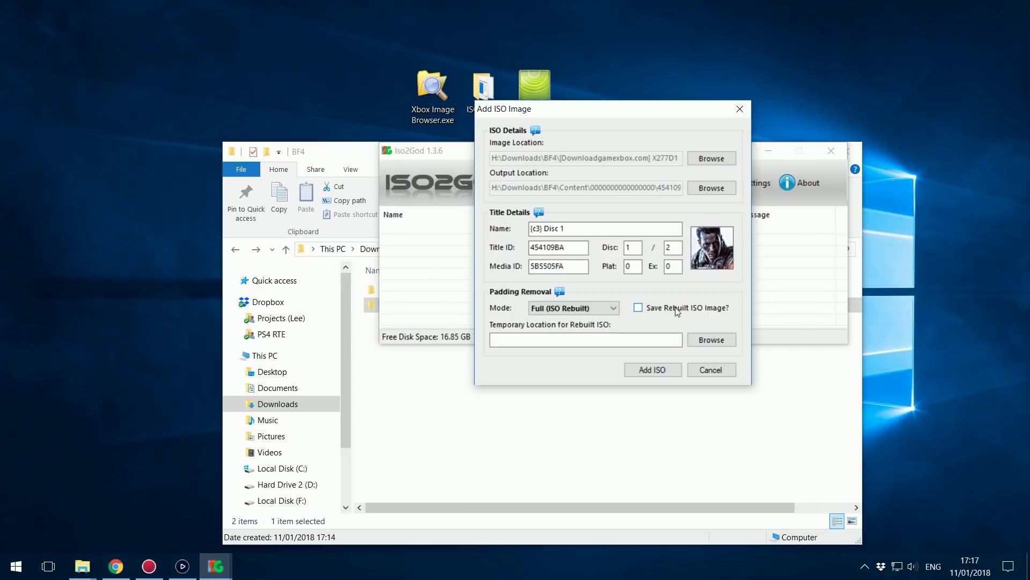
{"action": "left_click", "coordinate": [652, 372]}
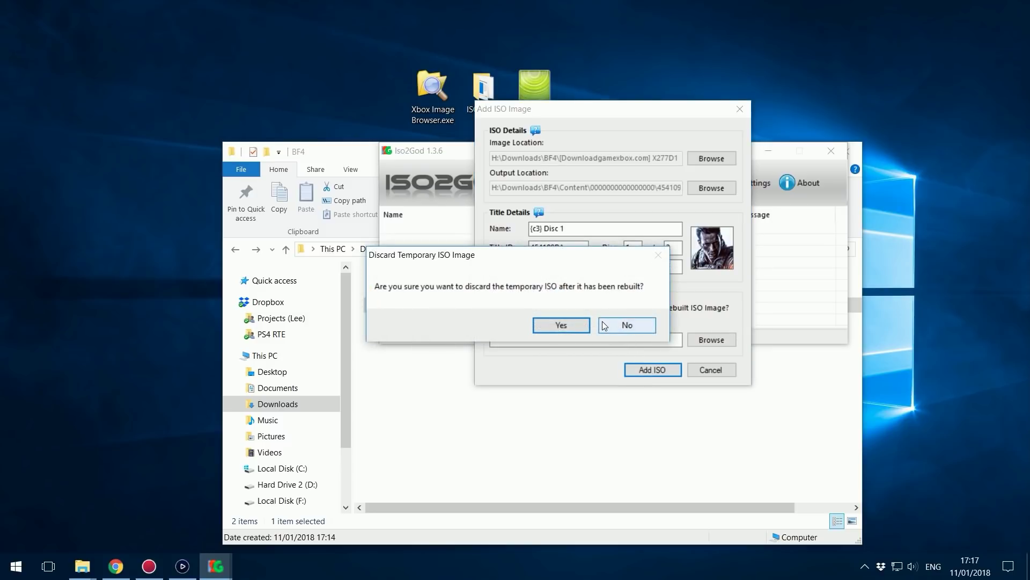
{"action": "left_click", "coordinate": [561, 326]}
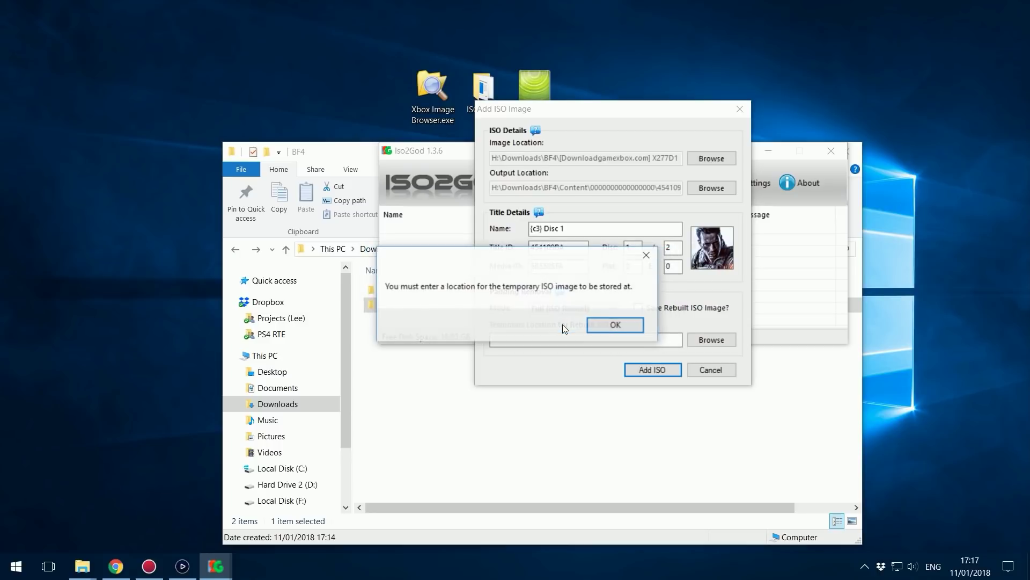
Set the temporary location for the rebuilt ISO to the Downloads\BF4 folder
{"action": "left_click", "coordinate": [716, 339]}
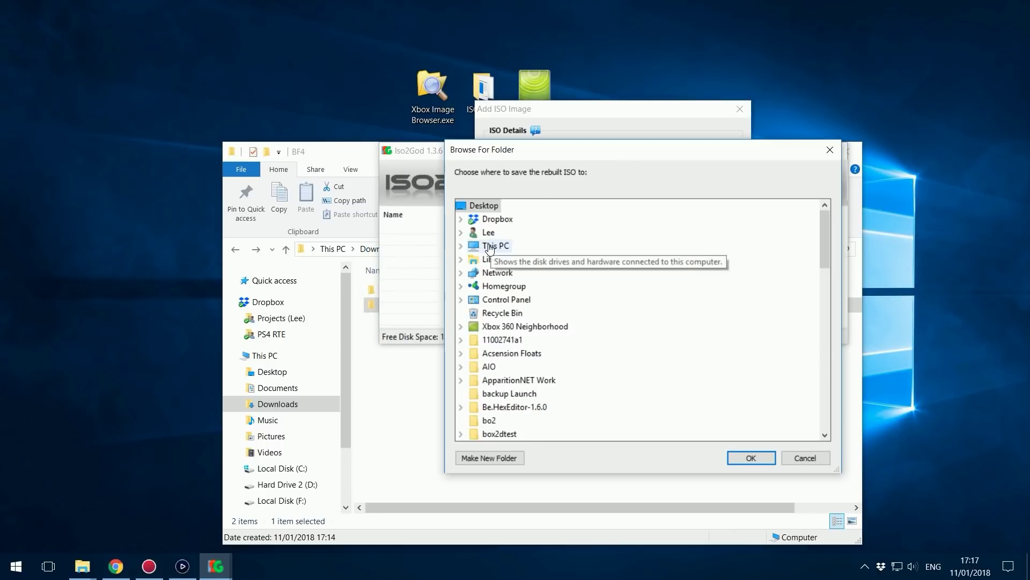
{"action": "left_click", "coordinate": [490, 247]}
{"action": "left_click", "coordinate": [513, 286]}
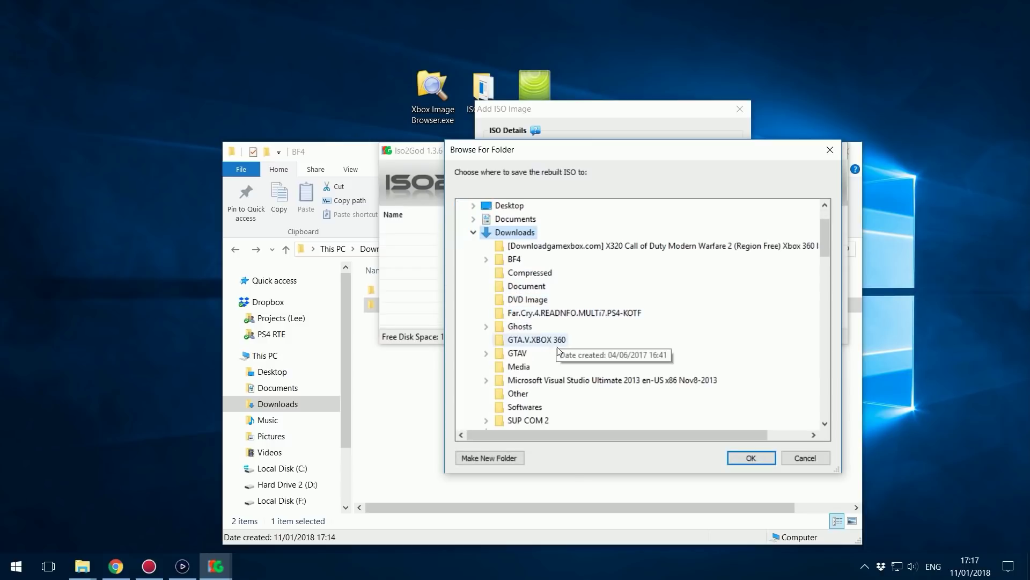
{"action": "scroll", "coordinate": [516, 300], "scroll_direction": "down", "scroll_amount": 1}
{"action": "scroll", "coordinate": [515, 301], "scroll_direction": "up", "scroll_amount": 1}
{"action": "left_click", "coordinate": [514, 259]}
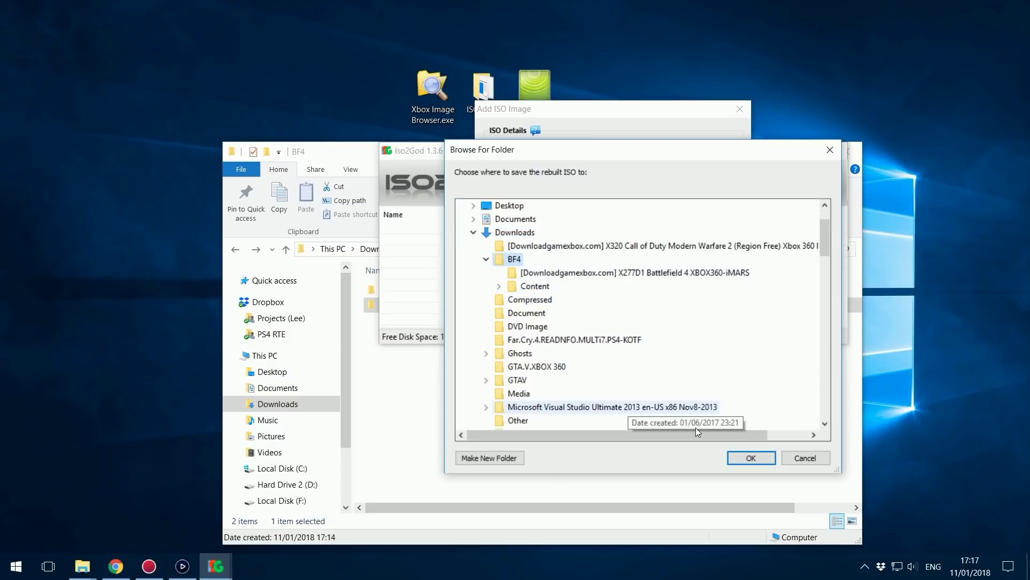
{"action": "left_click", "coordinate": [753, 454]}
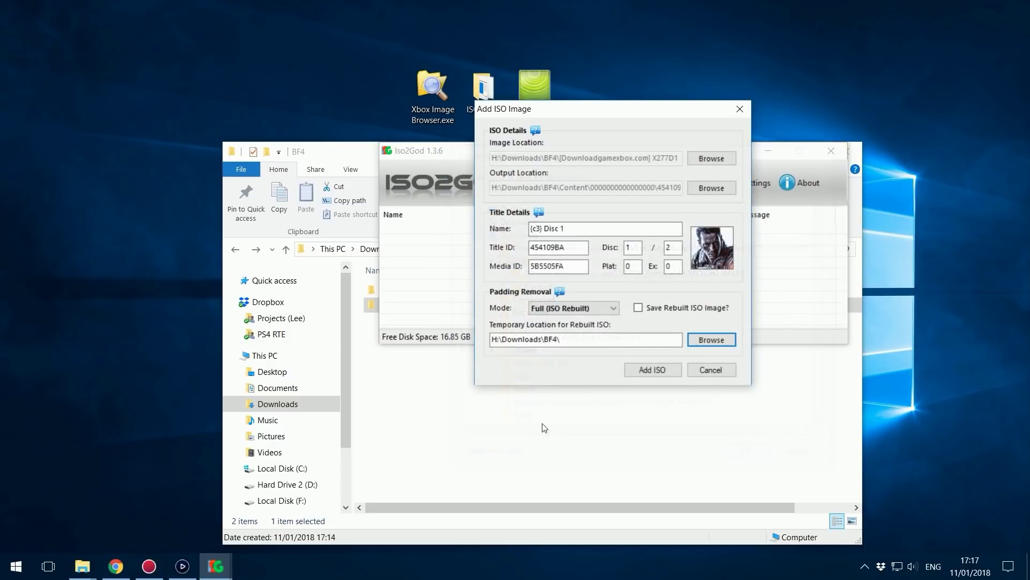
Add the Battlefield 4 disc 1 ISO to the list, agree to discard the temporary ISO, and convert it to a GOD package
{"action": "left_click", "coordinate": [650, 372]}
{"action": "left_click", "coordinate": [563, 325]}
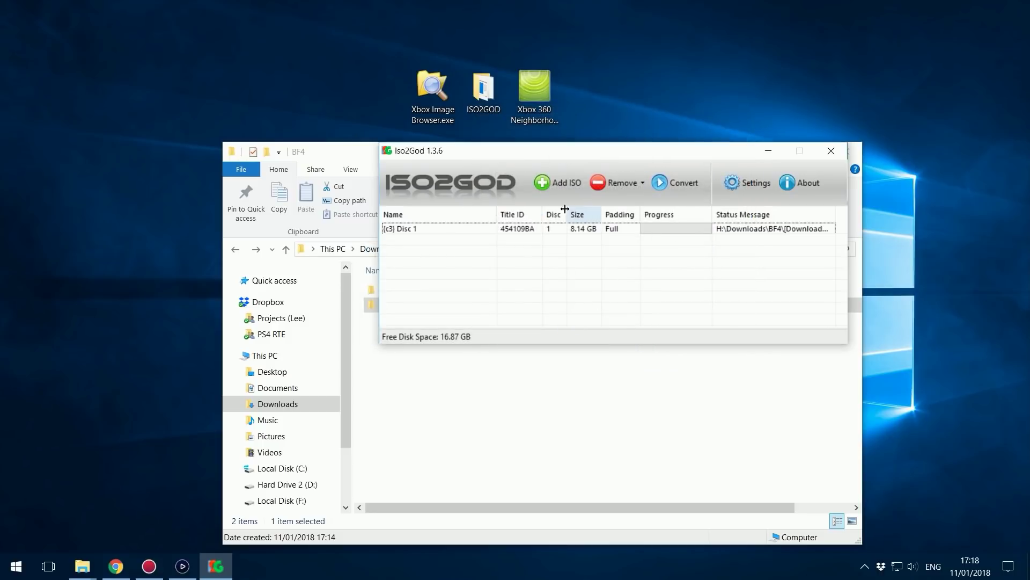
{"action": "left_click", "coordinate": [679, 182]}
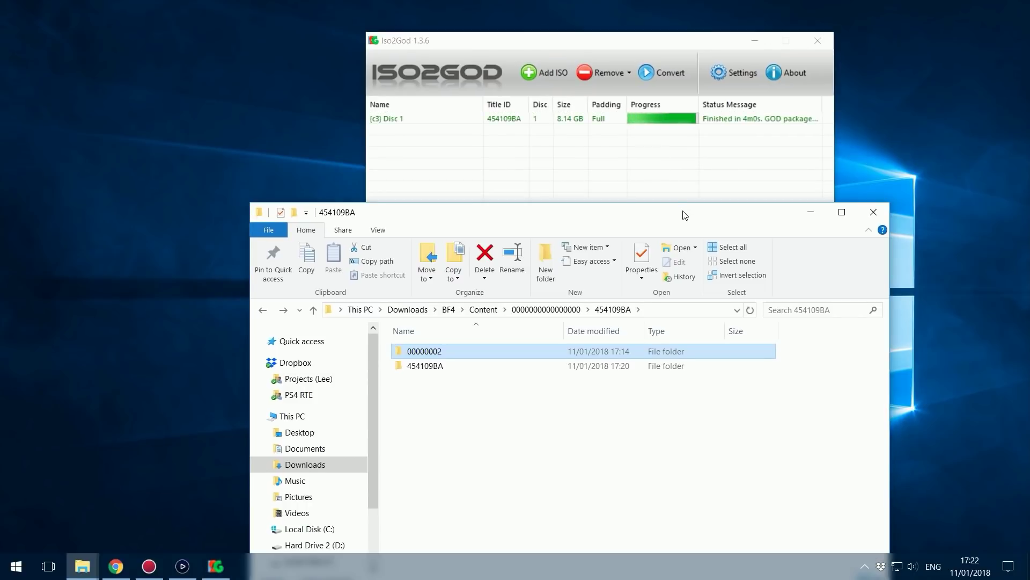
Move the 454109BA folder and Iso2God windows apart, and close Iso2God
{"action": "left_click_drag", "start_coordinate": [692, 222], "coordinate": [711, 206]}
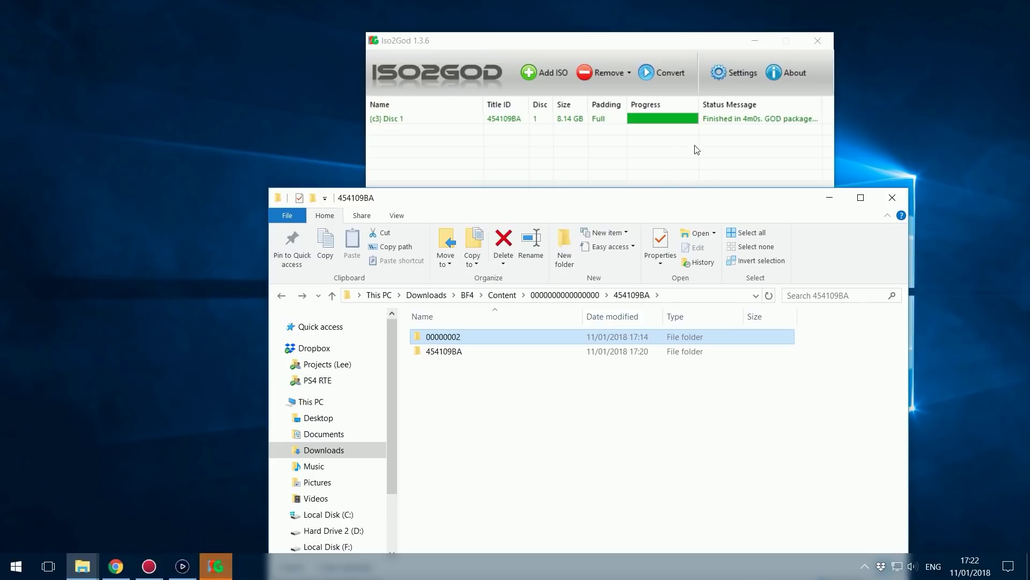
{"action": "left_click_drag", "start_coordinate": [701, 35], "coordinate": [692, 24]}
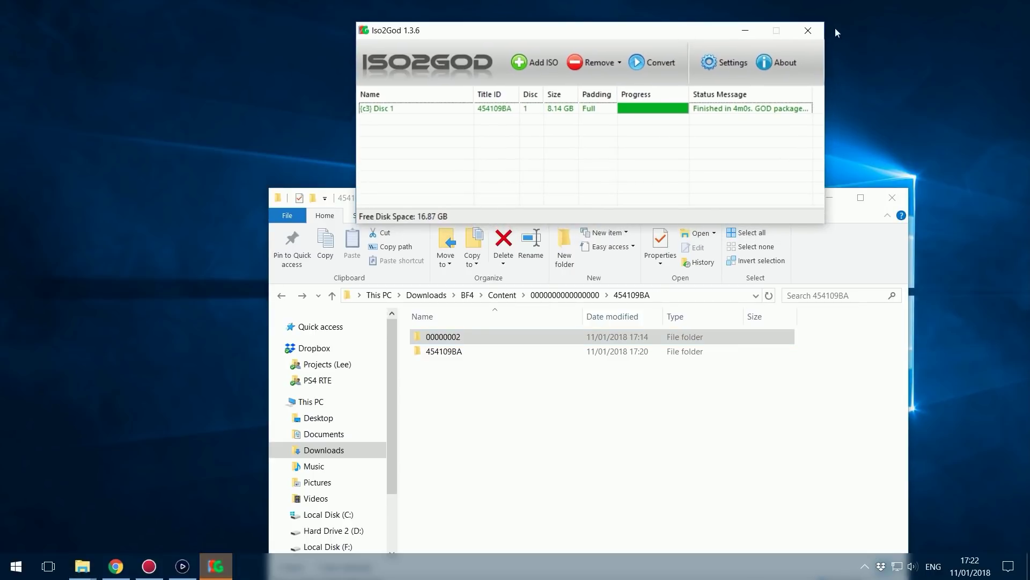
{"action": "left_click", "coordinate": [807, 30]}
Move the 00007000 folder out of the nested 454109BA folder into the parent 454109BA folder
{"action": "double_click", "coordinate": [467, 351]}
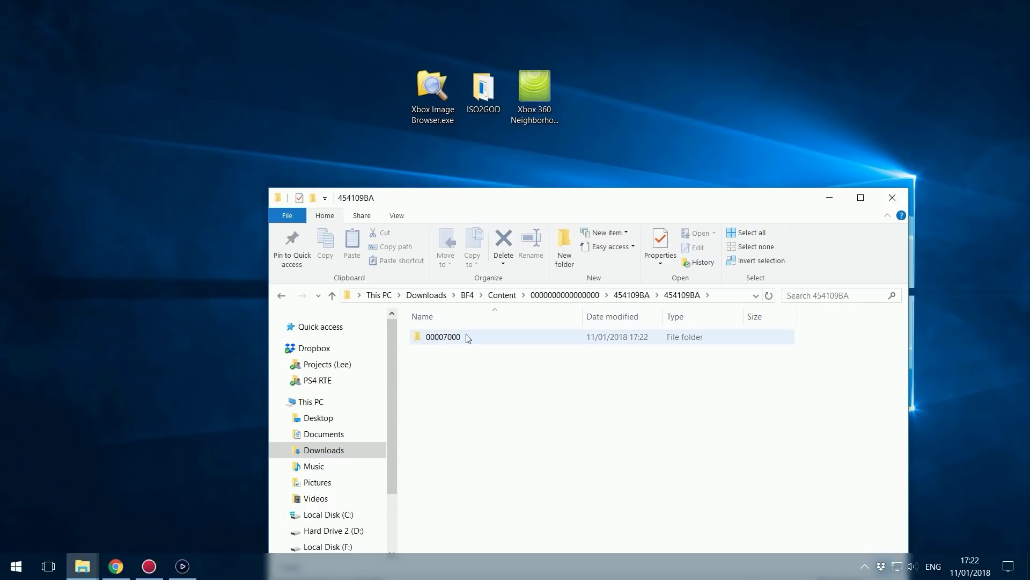
{"action": "key", "text": "alt+Left"}
{"action": "double_click", "coordinate": [452, 354]}
{"action": "left_click", "coordinate": [438, 342]}
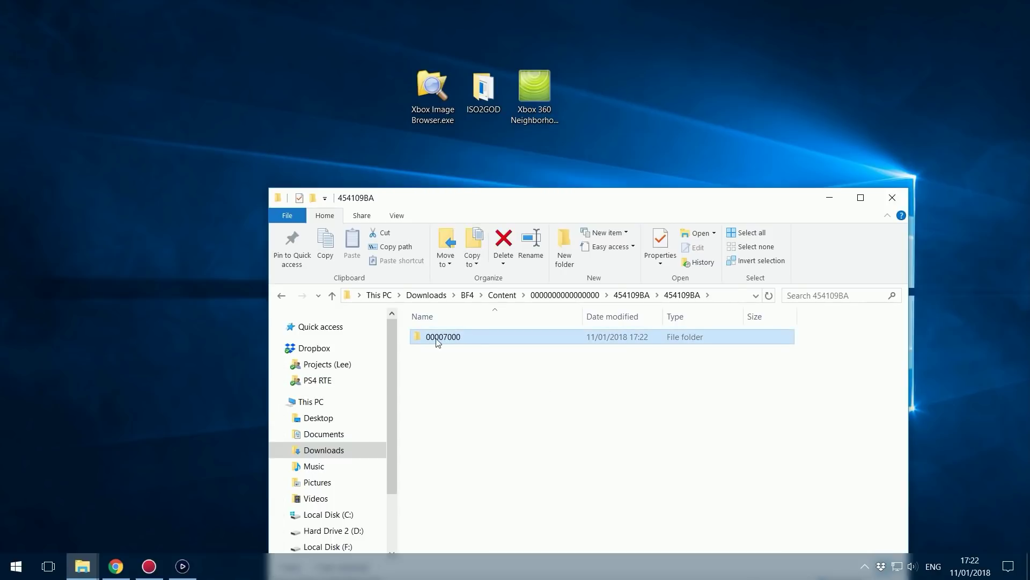
{"action": "right_click", "coordinate": [474, 341]}
{"action": "left_click", "coordinate": [502, 456]}
{"action": "key", "text": "BackSpace"}
{"action": "right_click", "coordinate": [499, 408]}
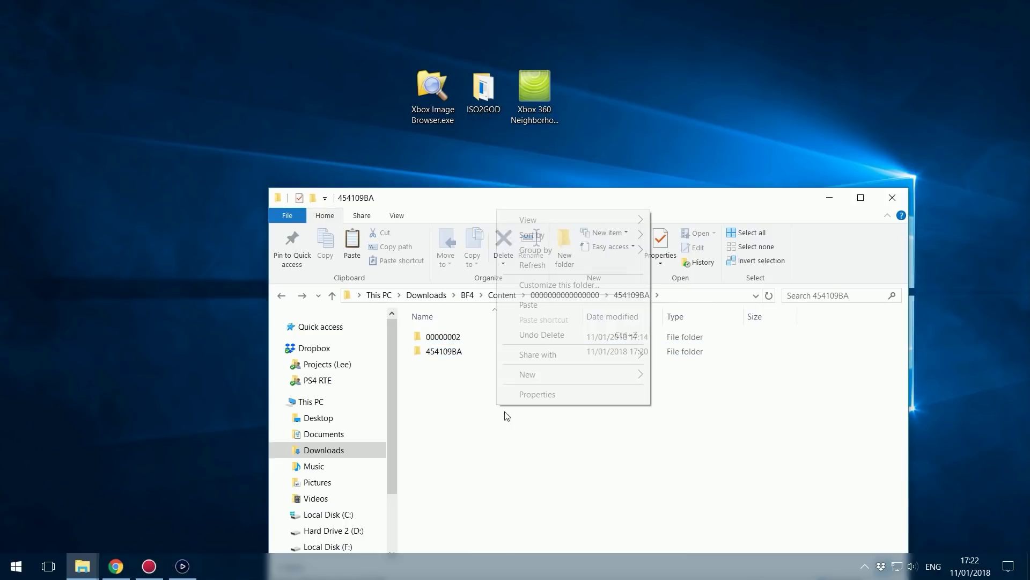
{"action": "left_click", "coordinate": [535, 306]}
Delete the nested 454109BA folder, keeping 00000002 and 00007000
{"action": "left_click", "coordinate": [464, 338], "text": "ctrl"}
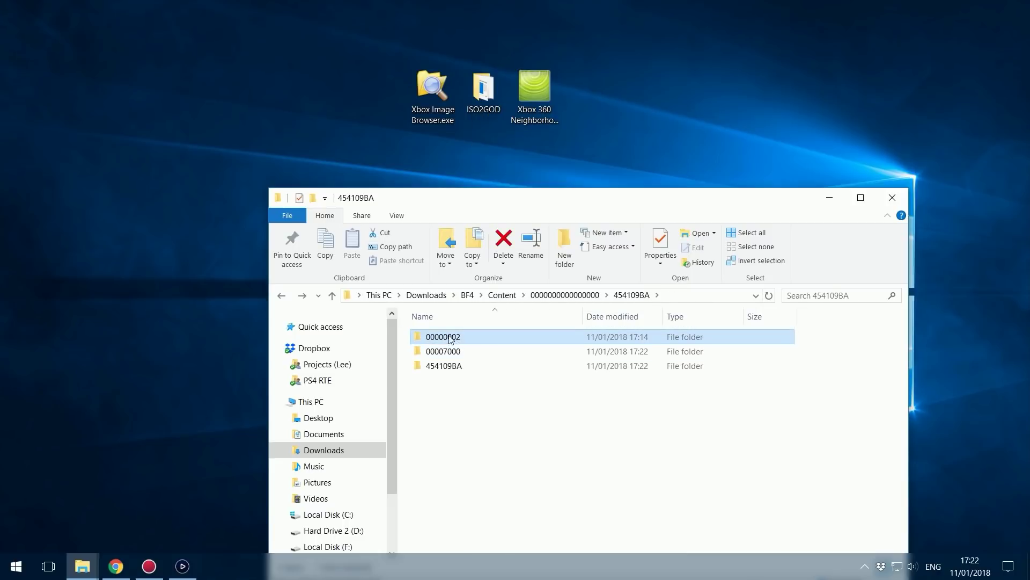
{"action": "left_click", "coordinate": [463, 368]}
{"action": "key", "text": "Delete"}
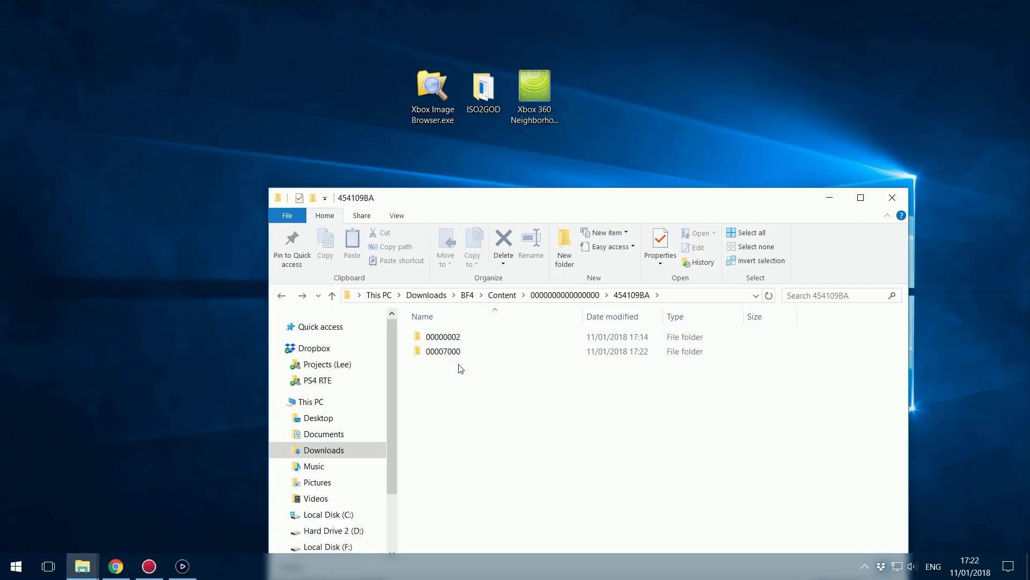
Review the 00000002 and 00007000 folders inside 454109BA, then move the folder window aside
{"action": "key", "text": "ctrl+a"}
{"action": "left_click", "coordinate": [527, 449]}
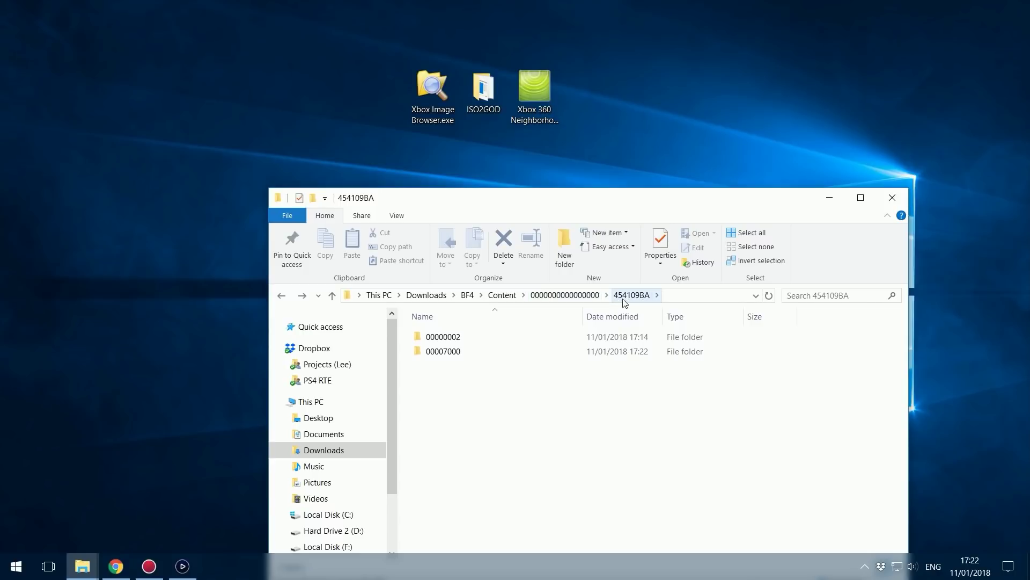
{"action": "left_click", "coordinate": [483, 338]}
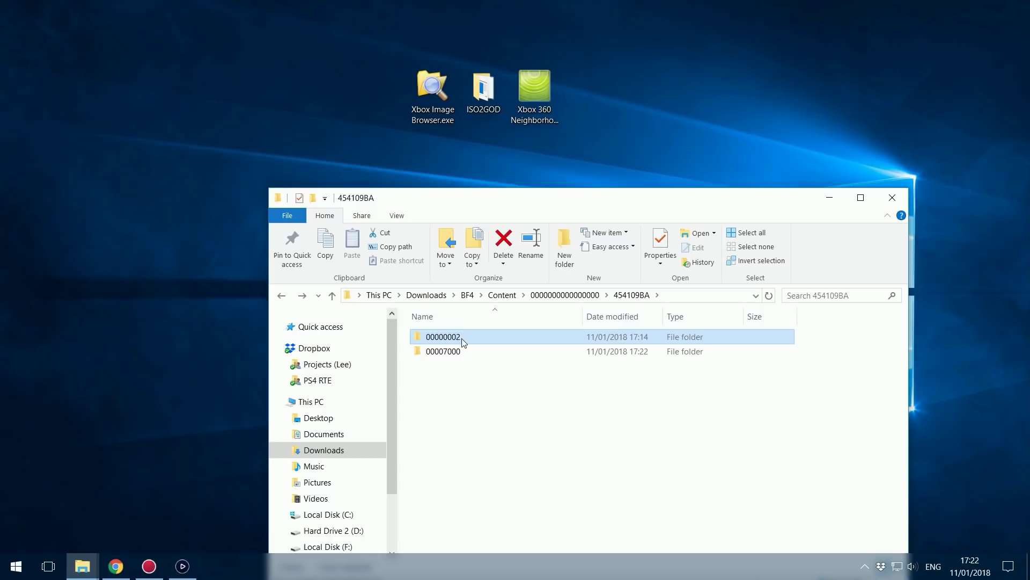
{"action": "left_click", "coordinate": [439, 352]}
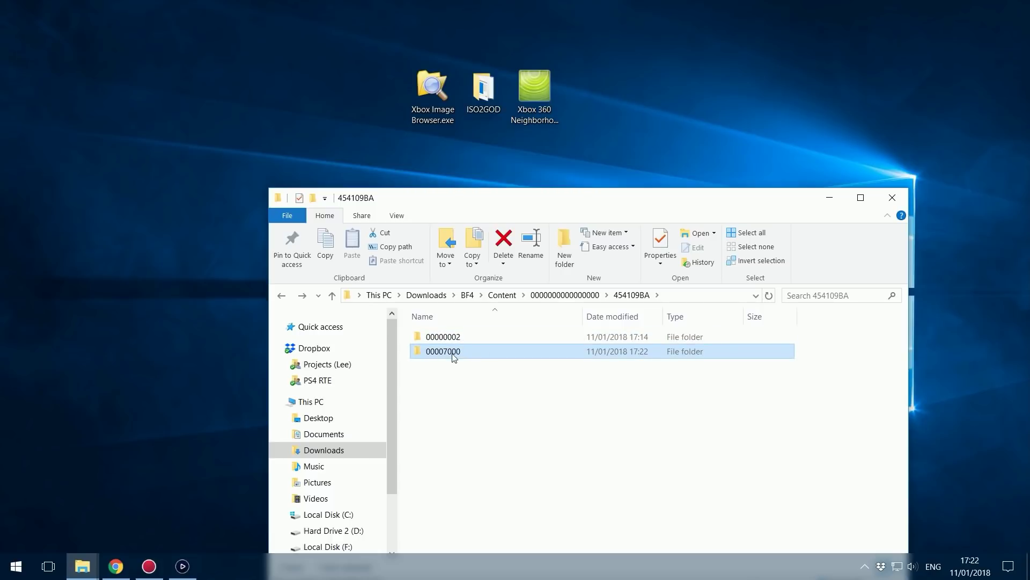
{"action": "mouse_move", "coordinate": [445, 358]}
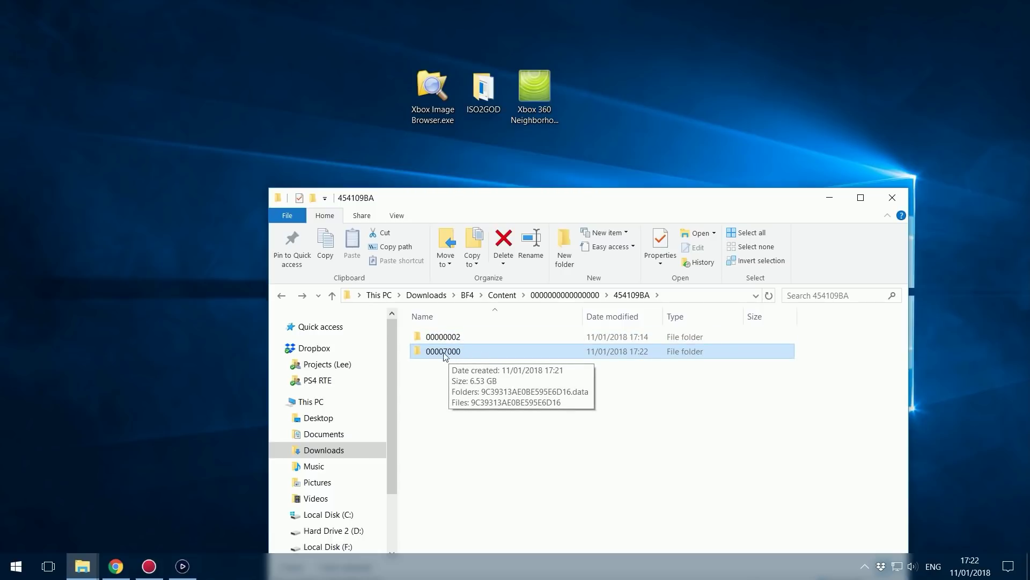
{"action": "left_click_drag", "start_coordinate": [601, 374], "coordinate": [773, 322]}
{"action": "left_click", "coordinate": [705, 408]}
{"action": "left_click_drag", "start_coordinate": [758, 204], "coordinate": [590, 181]}
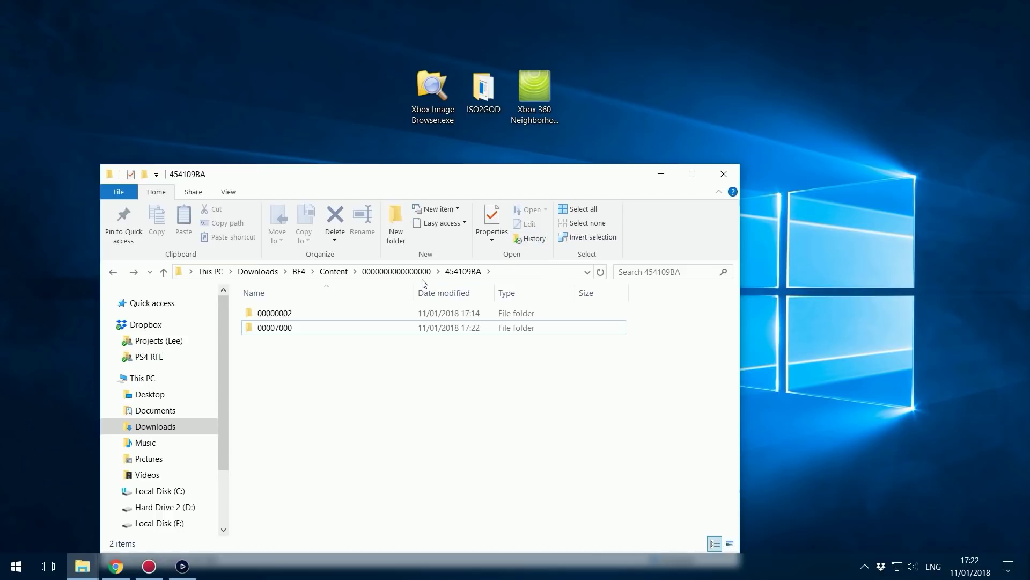
{"action": "mouse_move", "coordinate": [508, 177]}
{"action": "left_mouse_down"}
{"action": "mouse_move", "coordinate": [460, 156]}
{"action": "mouse_move", "coordinate": [453, 195]}
{"action": "mouse_move", "coordinate": [517, 164]}
{"action": "left_mouse_up"}
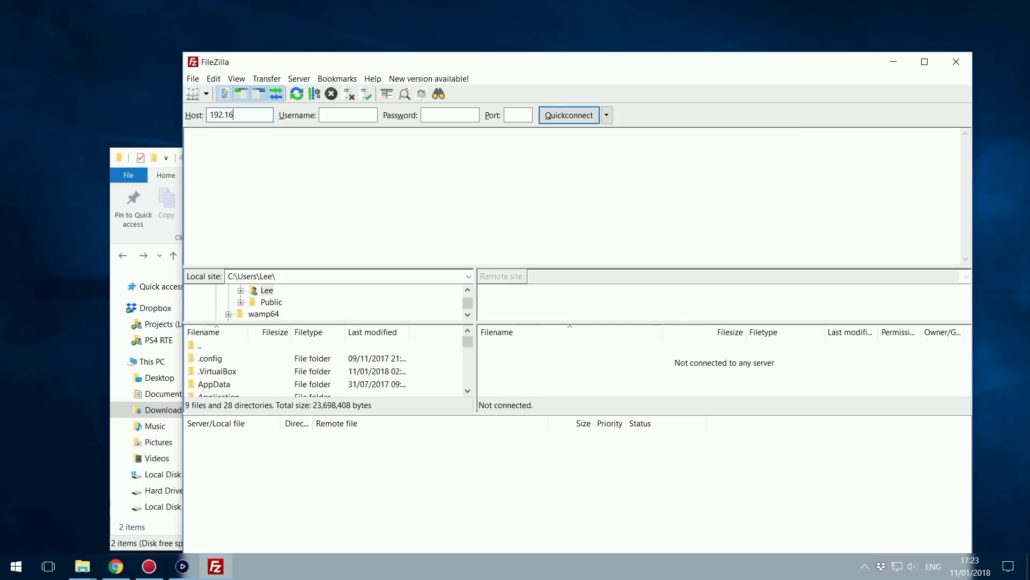
In FileZilla, connect to host 192.168.1.103 on port 21 with username xboxftp and the FTP account password
{"action": "type", "text": ".103"}
{"action": "left_click", "coordinate": [338, 116]}
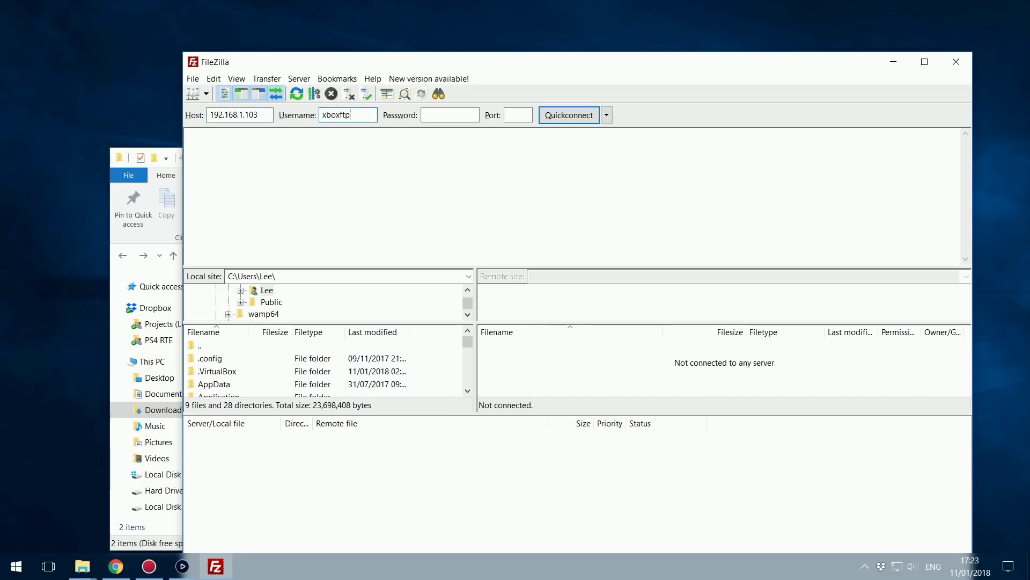
{"action": "left_click", "coordinate": [433, 116]}
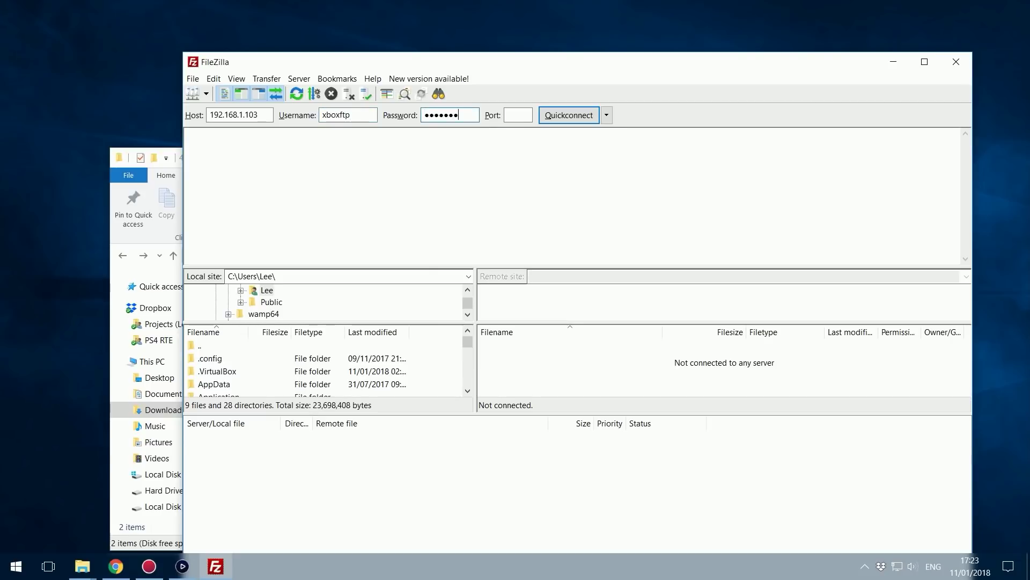
{"action": "left_click", "coordinate": [516, 115]}
{"action": "type", "text": "21"}
{"action": "double_click", "coordinate": [344, 115]}
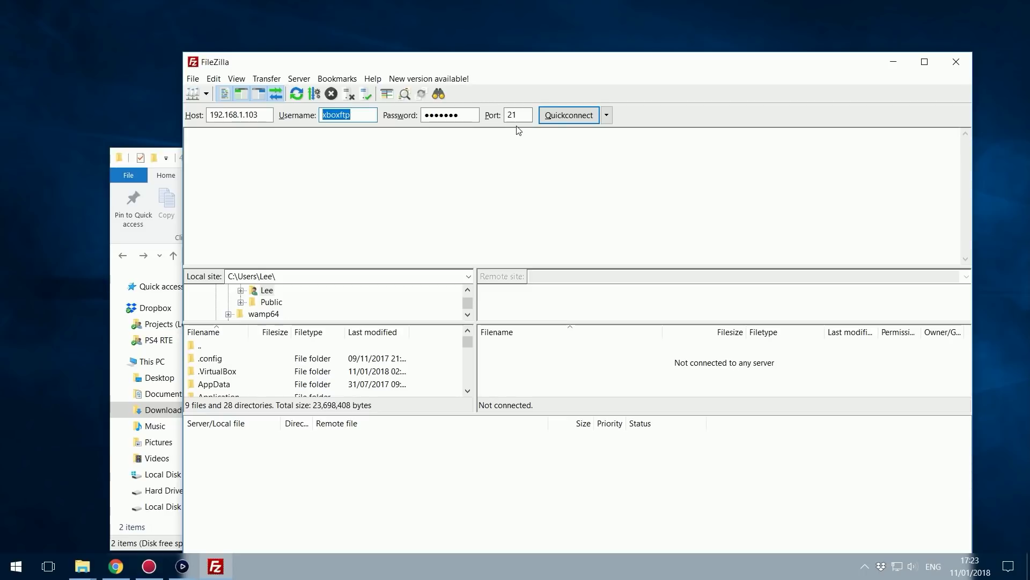
{"action": "left_click", "coordinate": [555, 116]}
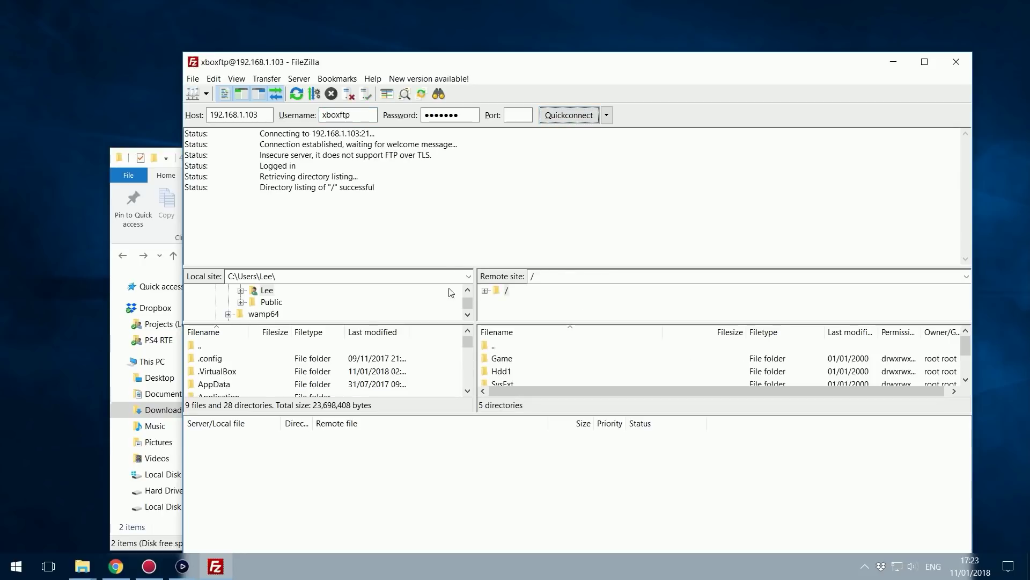
Shrink the message log to enlarge the file lists, and open the console's Hdd1/Content folder
{"action": "left_click_drag", "start_coordinate": [466, 267], "coordinate": [463, 171]}
{"action": "left_click_drag", "start_coordinate": [584, 64], "coordinate": [663, 89]}
{"action": "double_click", "coordinate": [581, 303]}
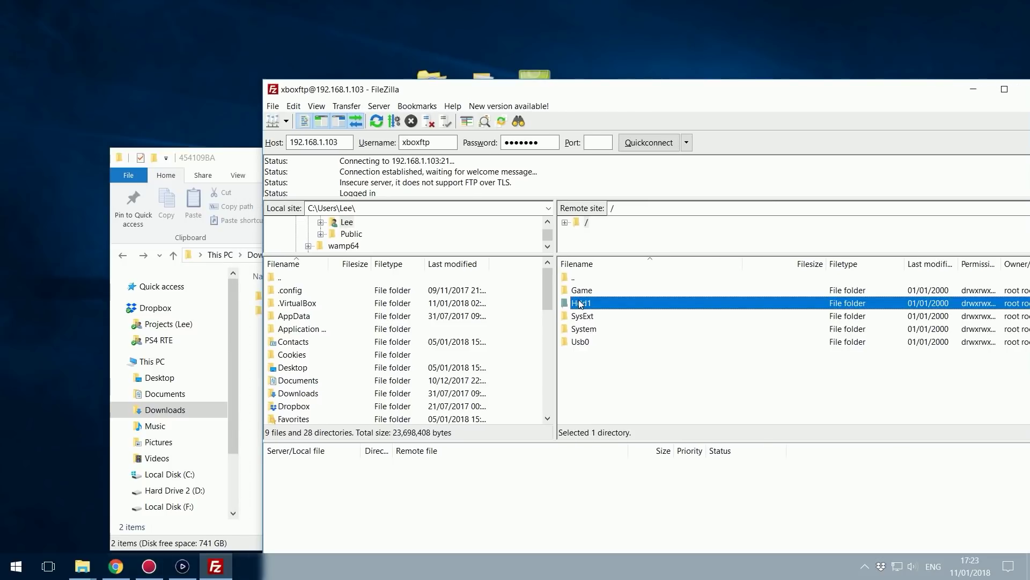
{"action": "double_click", "coordinate": [586, 303]}
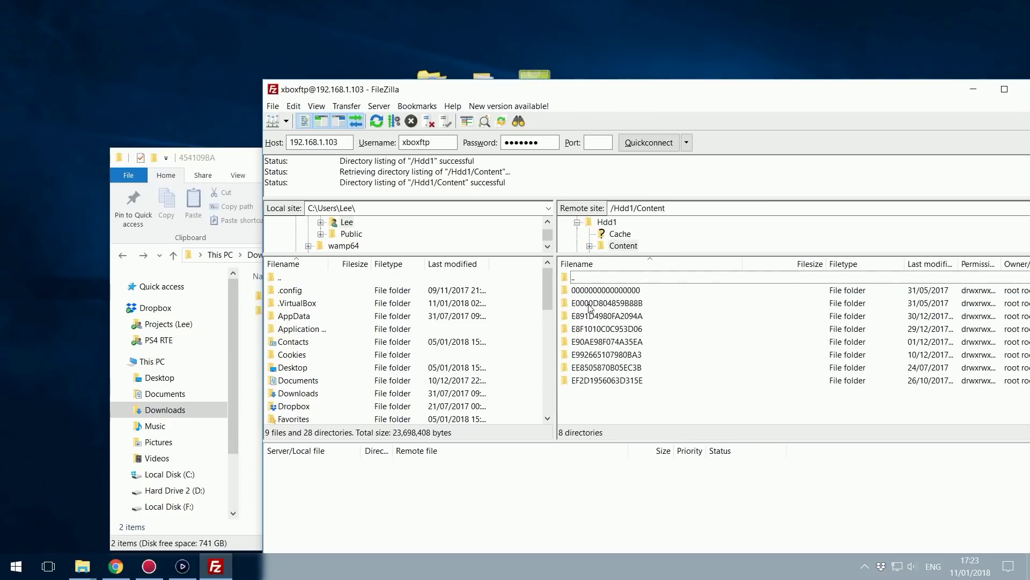
{"action": "left_click", "coordinate": [597, 290]}
{"action": "left_click_drag", "start_coordinate": [211, 158], "coordinate": [120, 151]}
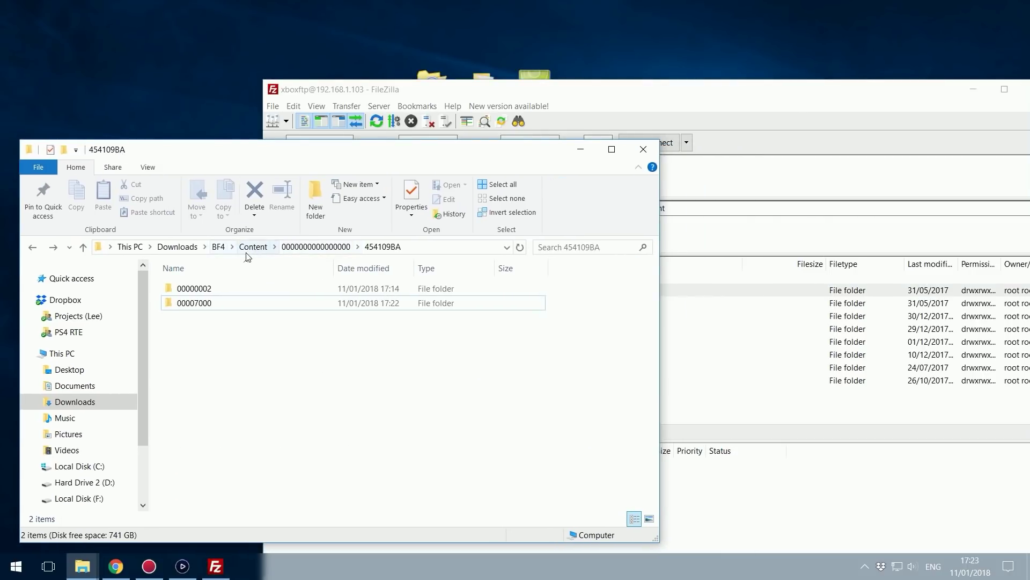
{"action": "left_click", "coordinate": [742, 134]}
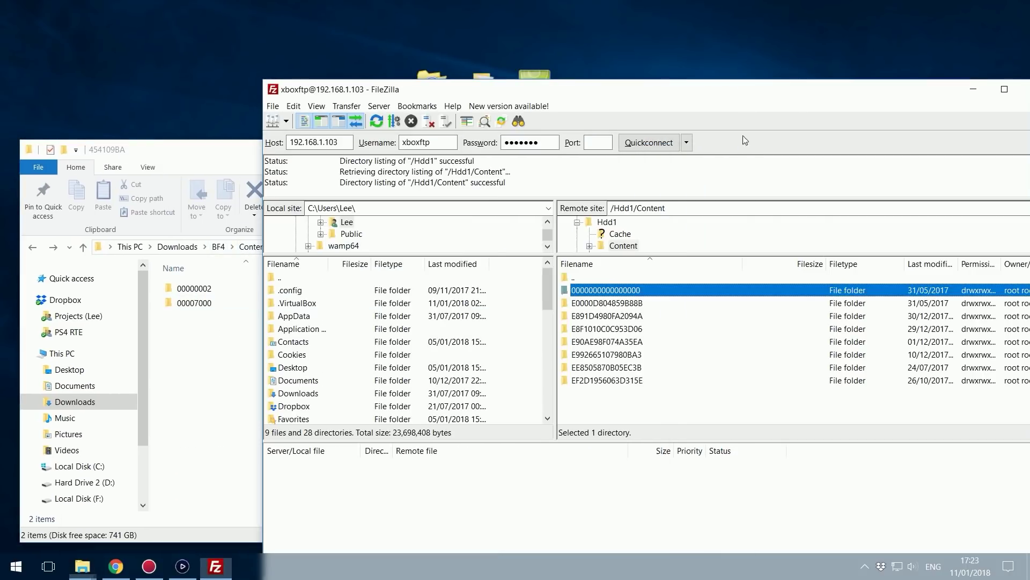
{"action": "double_click", "coordinate": [606, 291]}
{"action": "left_click_drag", "start_coordinate": [577, 386], "coordinate": [699, 291]}
{"action": "left_click", "coordinate": [693, 381]}
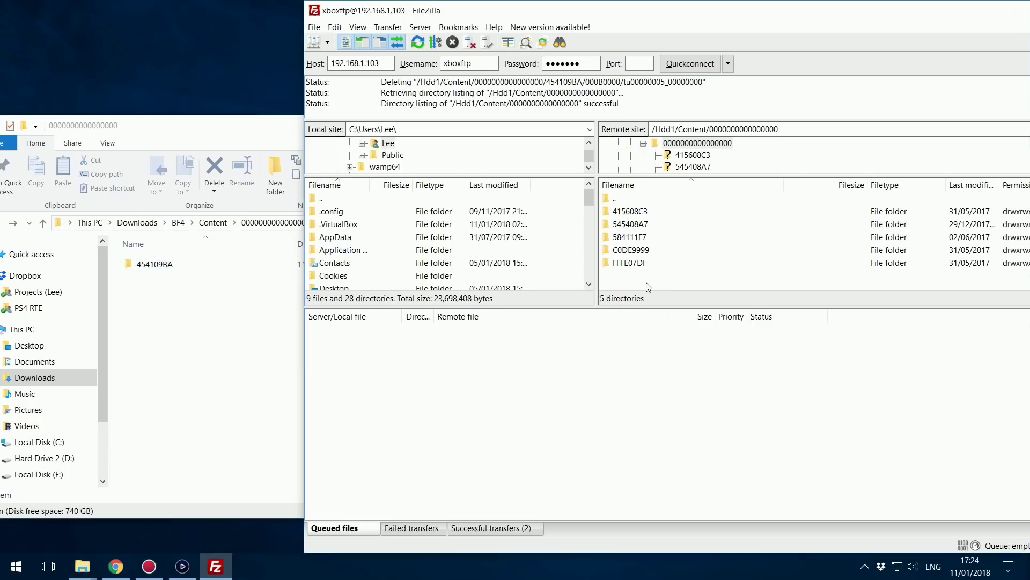
{"action": "left_click_drag", "start_coordinate": [646, 282], "coordinate": [716, 214]}
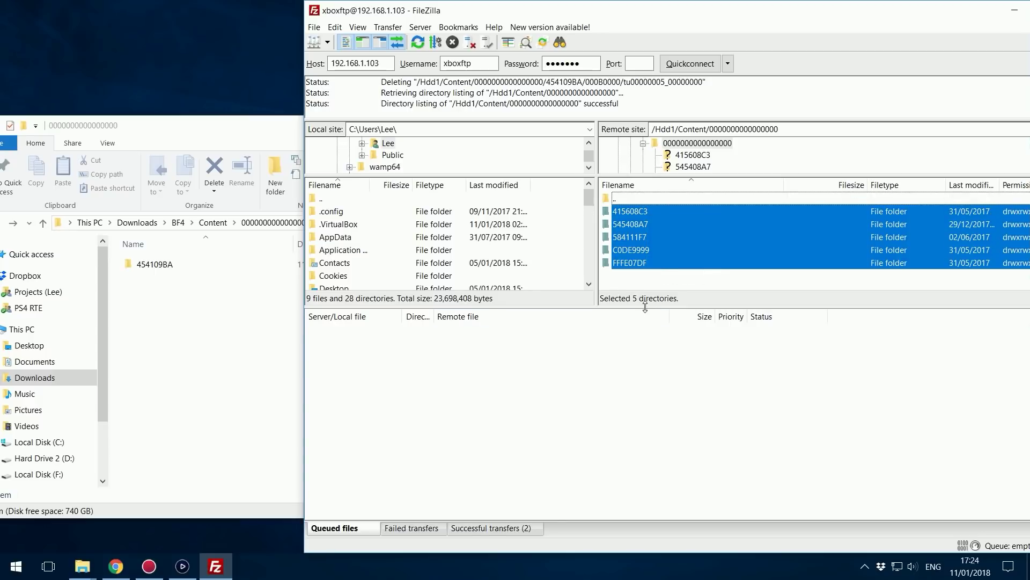
{"action": "left_click_drag", "start_coordinate": [644, 308], "coordinate": [644, 352]}
{"action": "left_click", "coordinate": [196, 351]}
{"action": "left_click", "coordinate": [243, 263]}
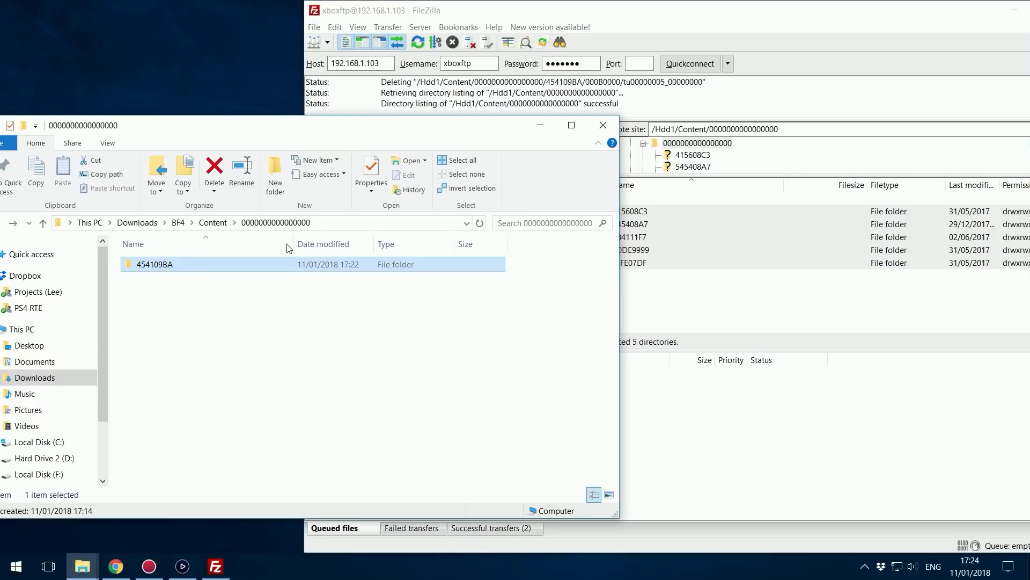
{"action": "left_click_drag", "start_coordinate": [138, 266], "coordinate": [760, 309]}
{"action": "left_click", "coordinate": [753, 313]}
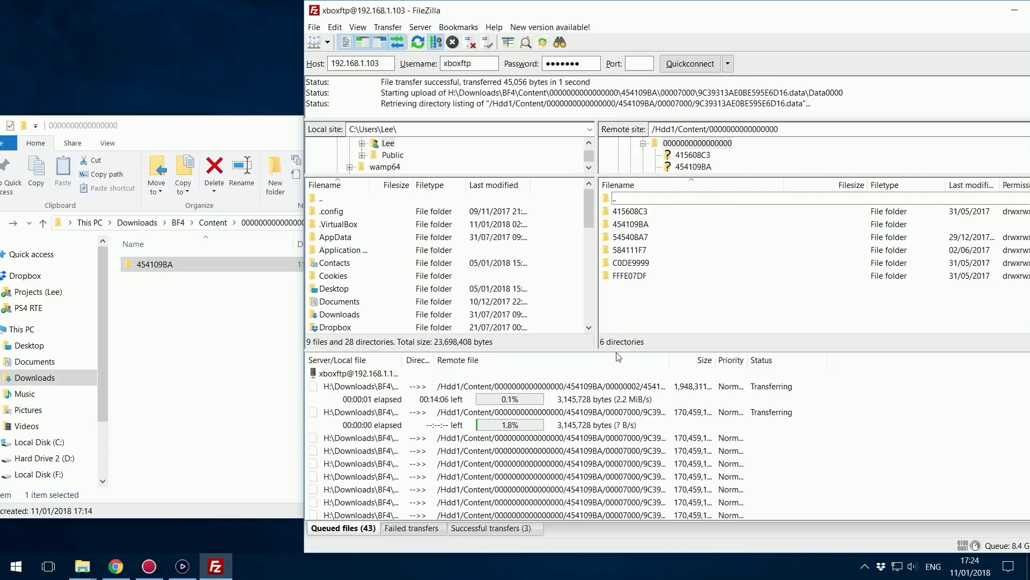
{"action": "left_click_drag", "start_coordinate": [619, 351], "coordinate": [619, 244]}
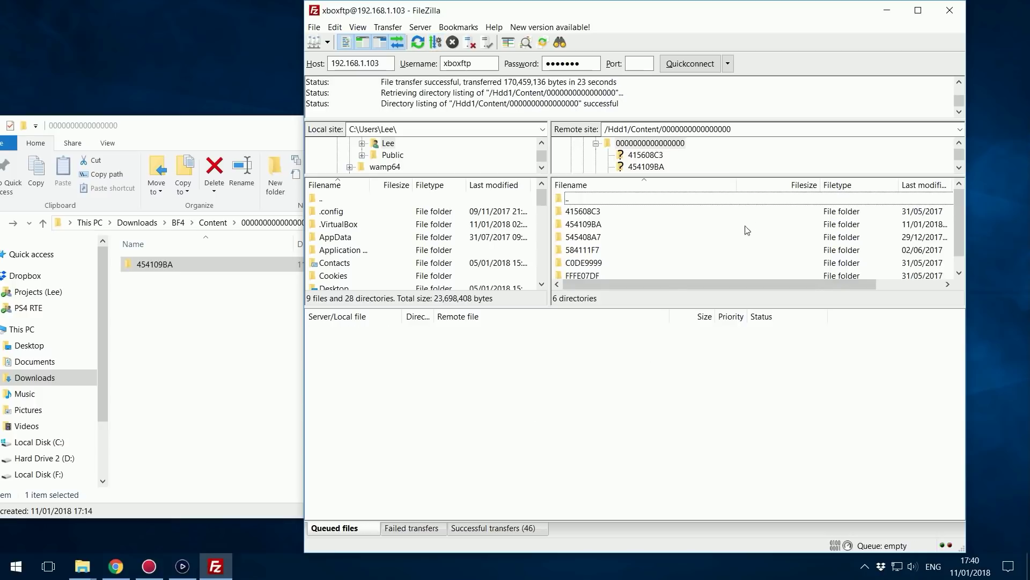
Check the uploaded 454109BA folder on the console, examining the contents of 00000002, 00007000 and its .data subfolder
{"action": "double_click", "coordinate": [590, 225]}
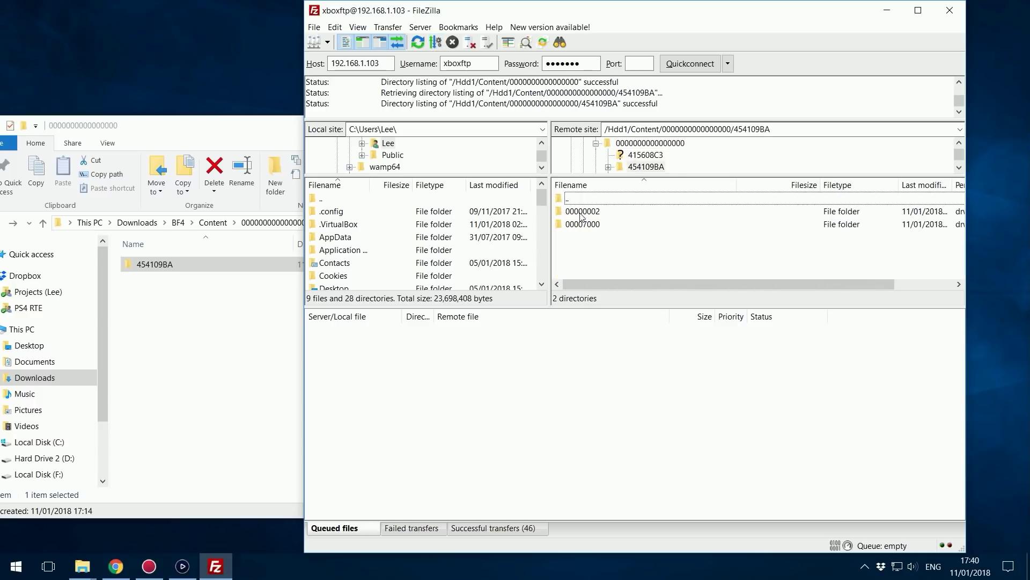
{"action": "double_click", "coordinate": [594, 213]}
{"action": "left_click", "coordinate": [607, 212]}
{"action": "double_click", "coordinate": [572, 199]}
{"action": "double_click", "coordinate": [584, 228]}
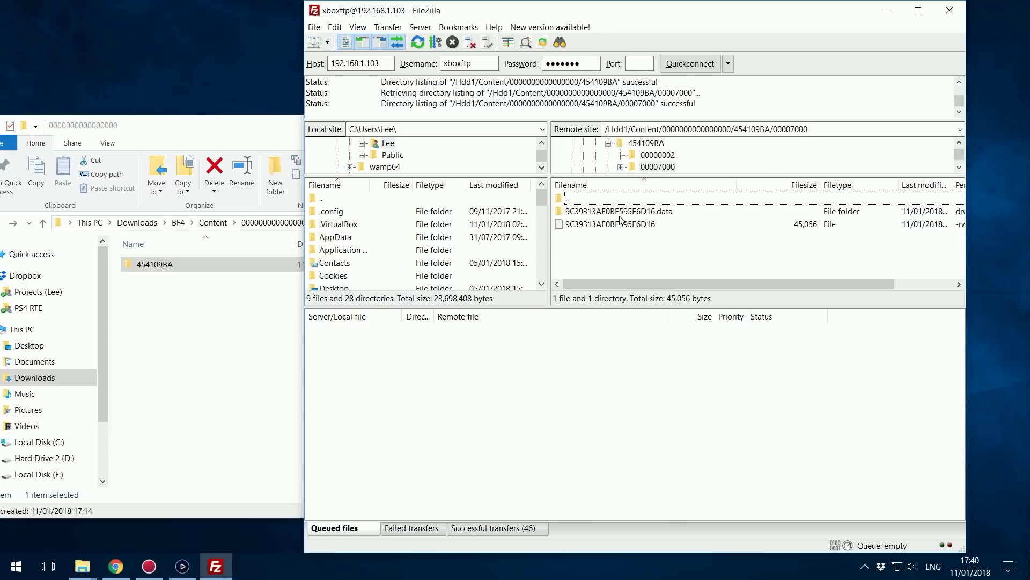
{"action": "left_click_drag", "start_coordinate": [601, 235], "coordinate": [675, 213]}
{"action": "double_click", "coordinate": [569, 198]}
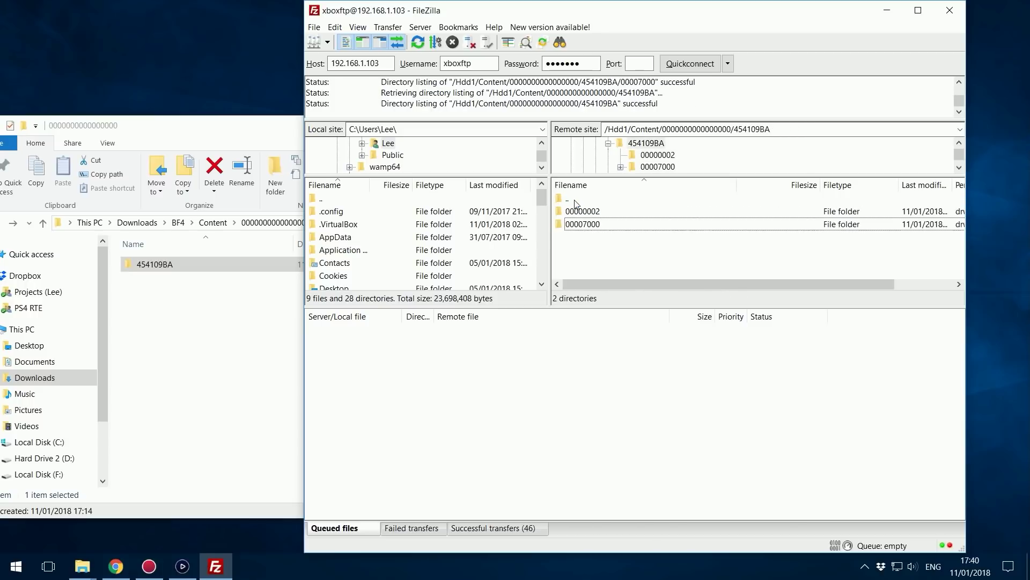
{"action": "double_click", "coordinate": [603, 224]}
{"action": "double_click", "coordinate": [594, 212]}
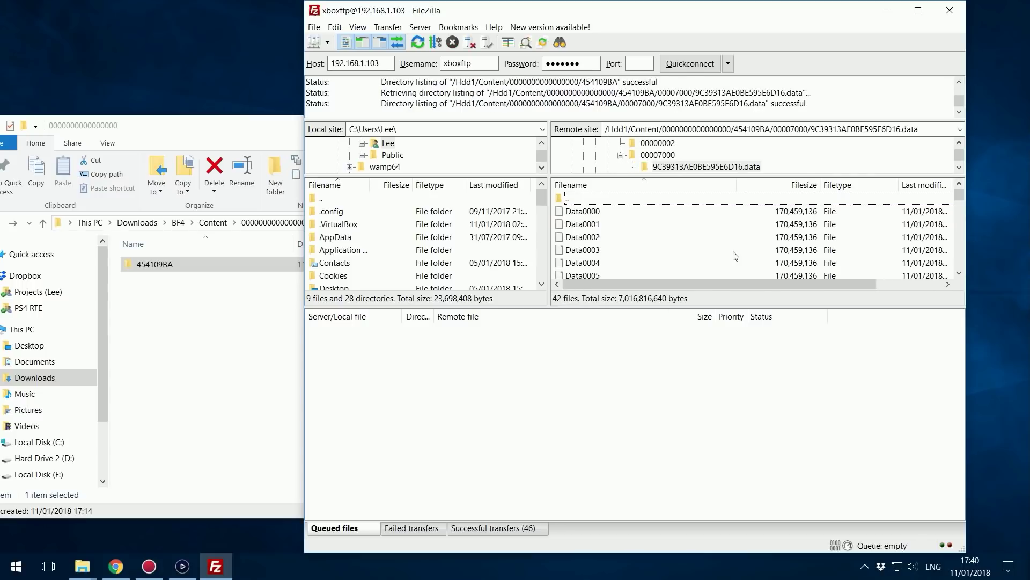
{"action": "double_click", "coordinate": [577, 199]}
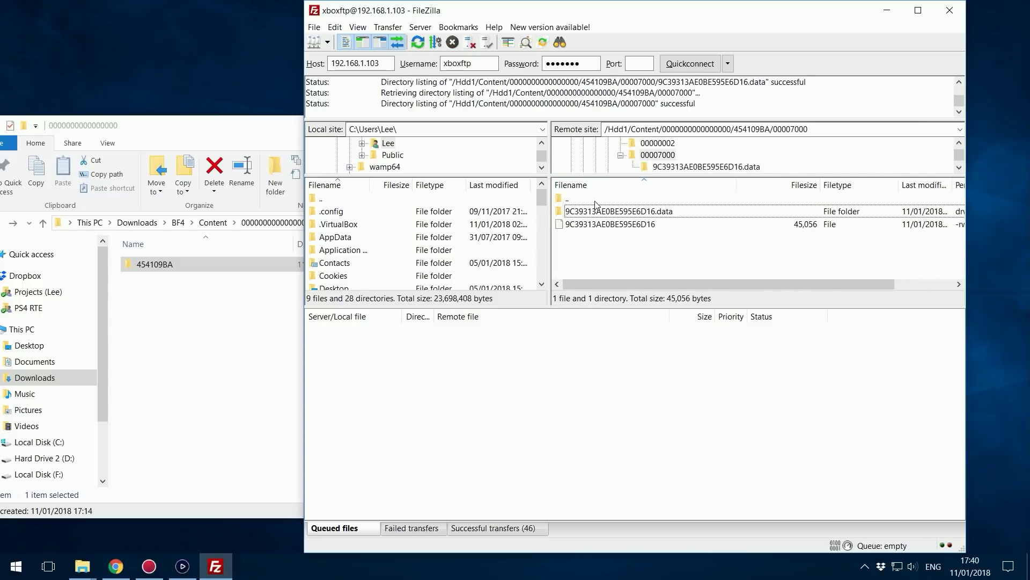
{"action": "key", "text": "alt+Tab"}
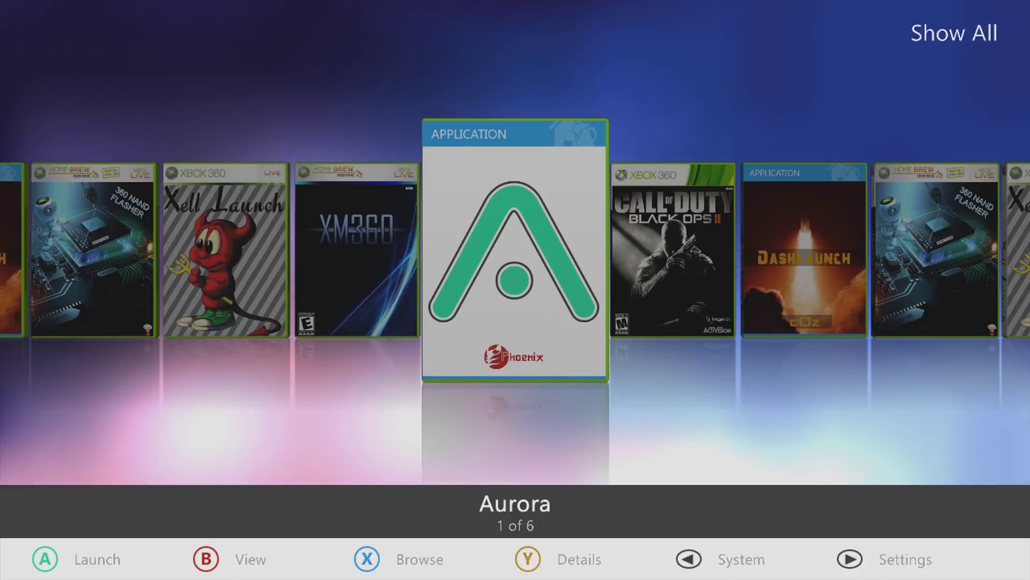
On the Xbox 360, browse the Aurora title list and switch to the Xbox Home dashboard
{"action": "key", "text": "b"}
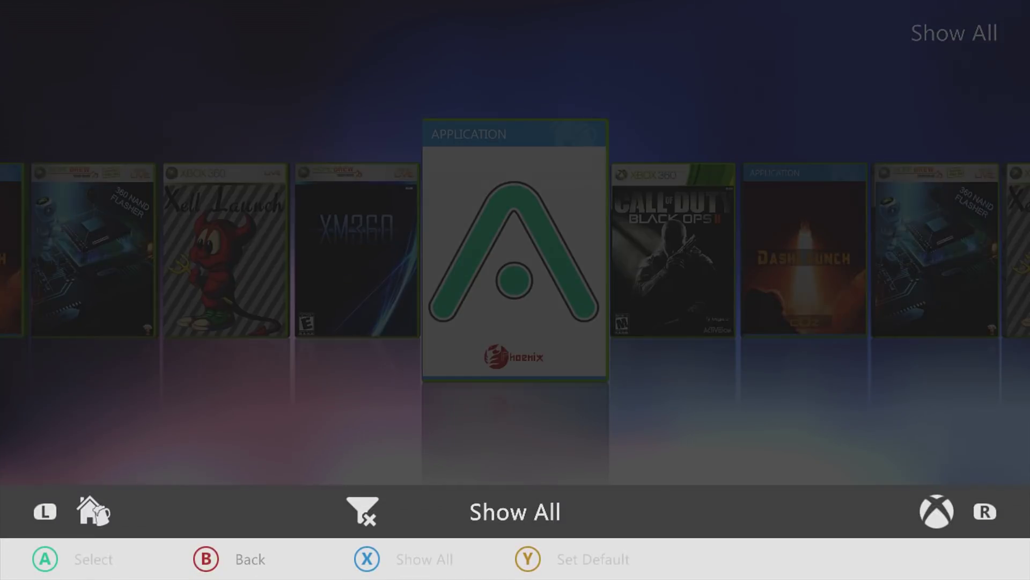
{"action": "key", "text": "b"}
{"action": "key", "text": "Left"}
{"action": "key", "text": "Left"}
{"action": "key", "text": "Left"}
{"action": "key", "text": "Left"}
{"action": "key", "text": "Left"}
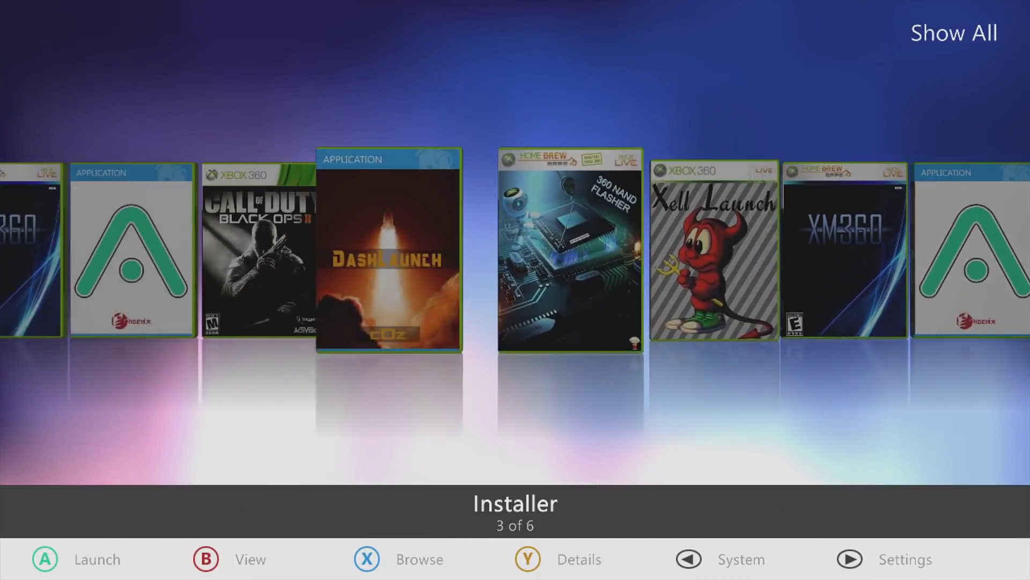
{"action": "key", "text": "a"}
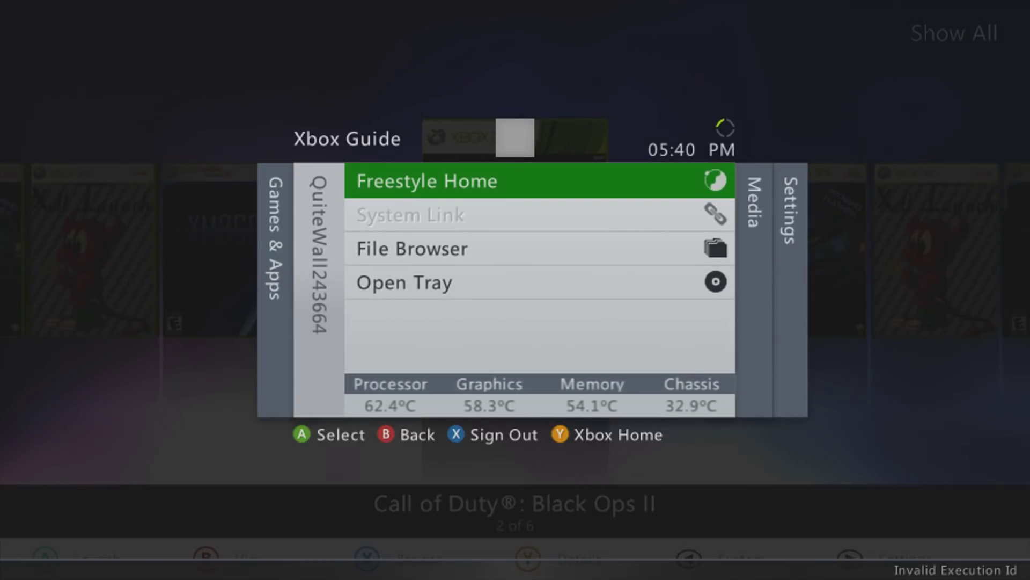
{"action": "key", "text": "y"}
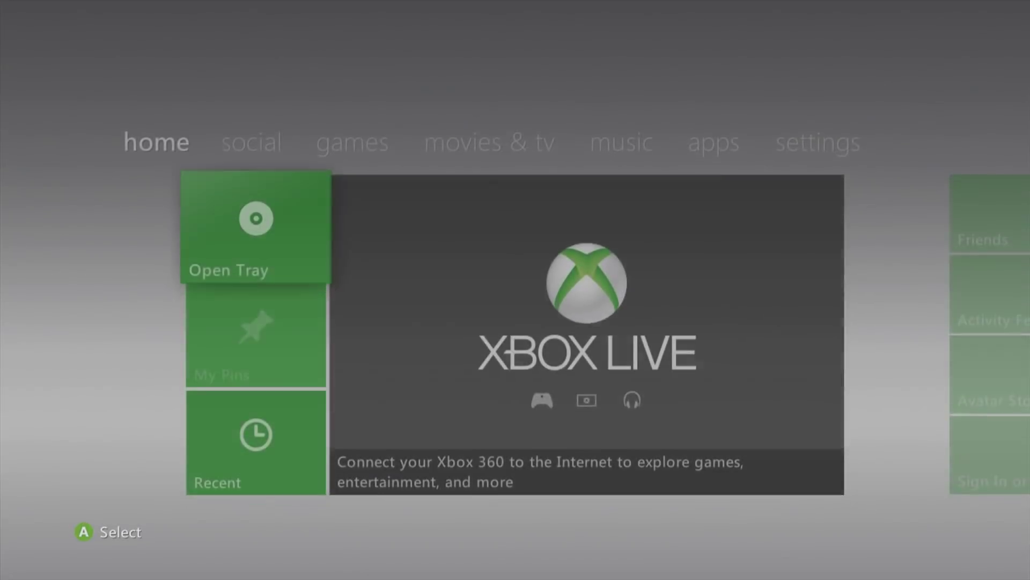
Open My Games, reopen the list to reload it, and go to the {c3} Disc 1 title
{"action": "key", "text": "Return"}
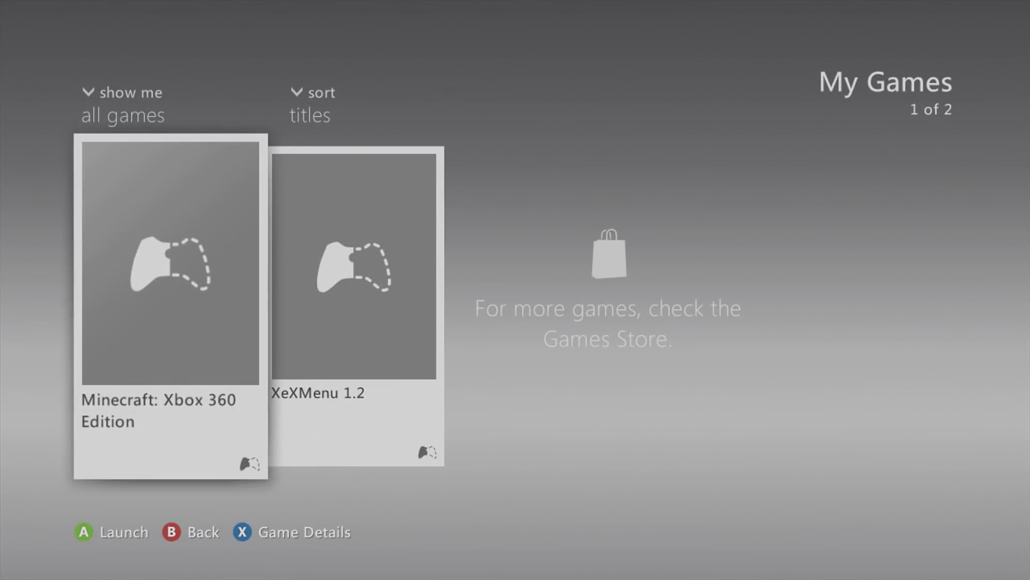
{"action": "key", "text": "Right"}
{"action": "key", "text": "Left"}
{"action": "key", "text": "Right"}
{"action": "key", "text": "Left"}
{"action": "key", "text": "Escape"}
{"action": "key", "text": "Return"}
{"action": "key", "text": "Right"}
{"action": "key", "text": "Right"}
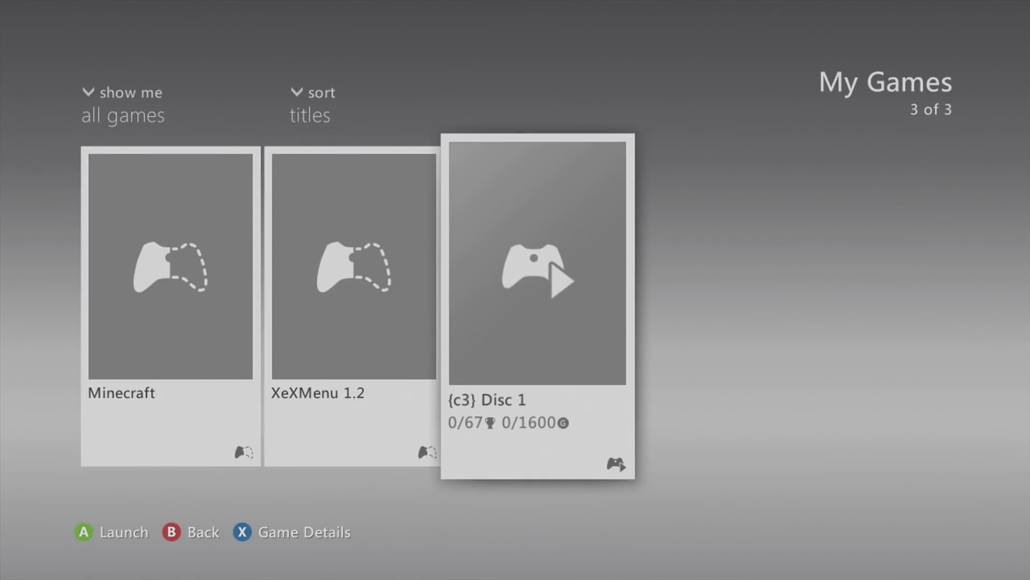
{"action": "key", "text": "Left"}
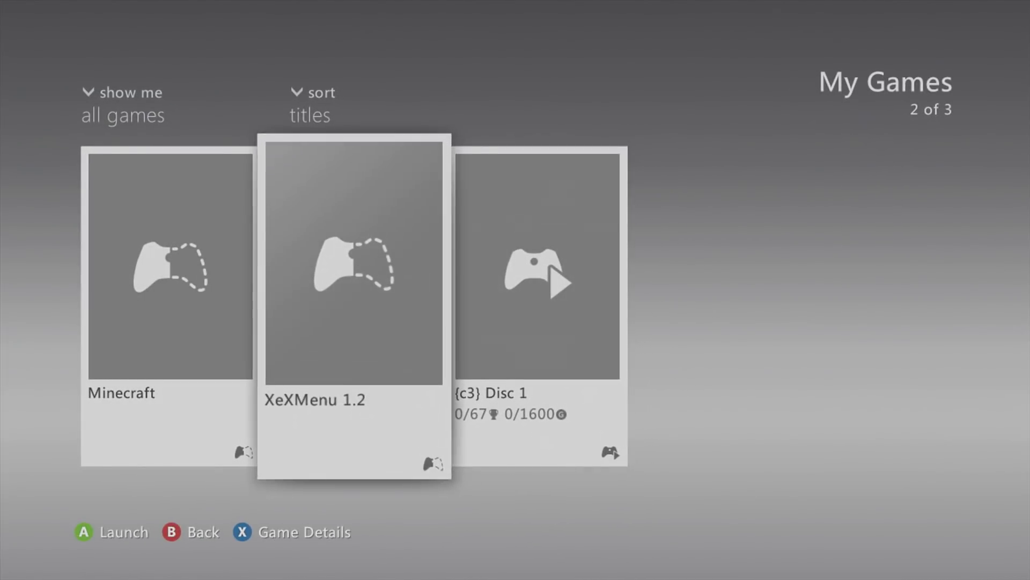
{"action": "key", "text": "Right"}
{"action": "key", "text": "Left"}
{"action": "key", "text": "Right"}
{"action": "key", "text": "Left"}
{"action": "key", "text": "Right"}
{"action": "key", "text": "Left"}
{"action": "key", "text": "Right"}
{"action": "key", "text": "Escape"}
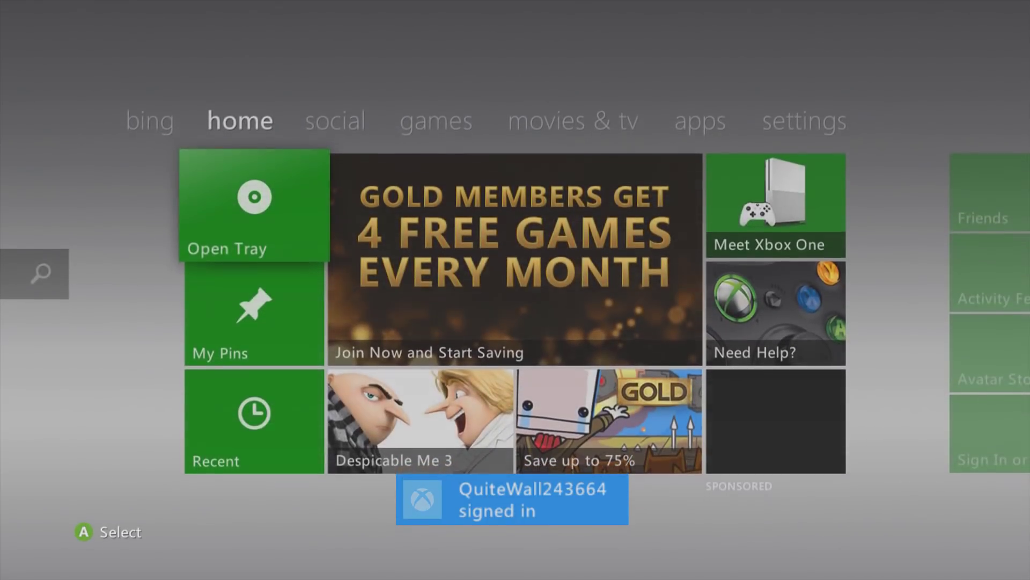
Move from the dashboard's home page toward the games section and launch Battlefield 4
{"action": "key", "text": "Right"}
{"action": "key", "text": "Left"}
{"action": "key", "text": "Right"}
{"action": "key", "text": "Left"}
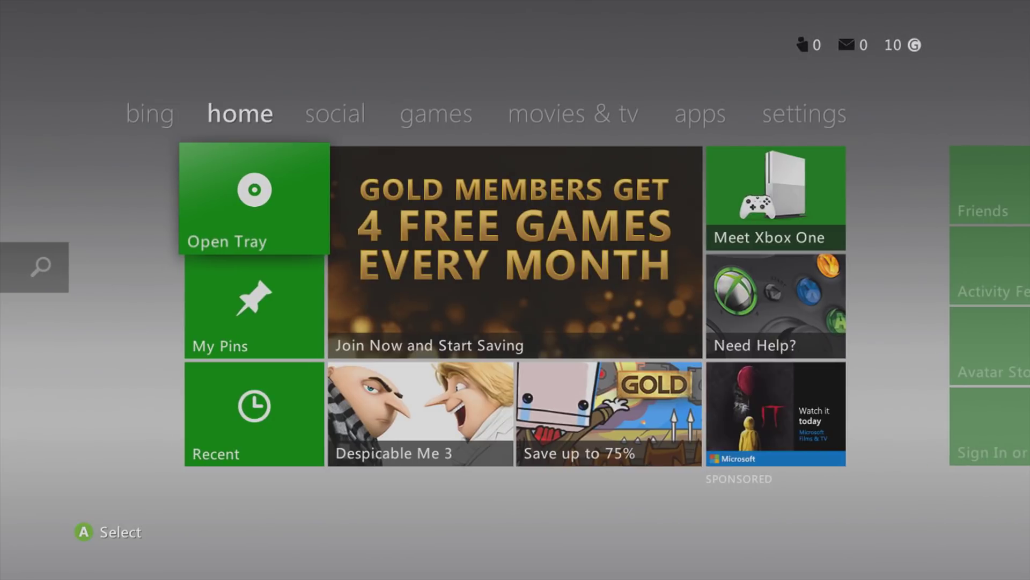
{"action": "key", "text": "Right"}
{"action": "key", "text": "Right"}
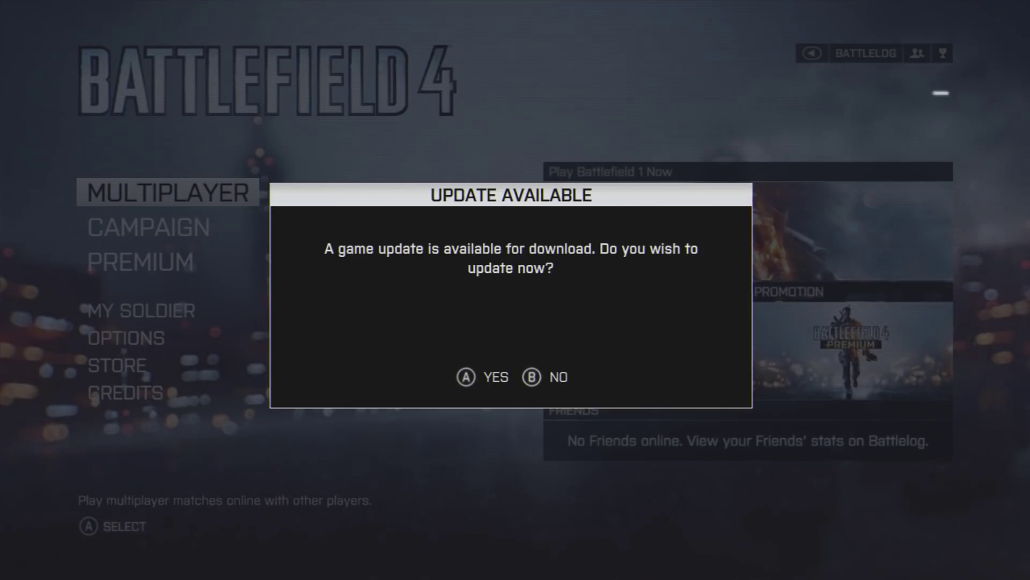
Accept the game update and confirm the free purchase to download Battlefield 4 Multiplayer Update 20
{"action": "key", "text": "a"}
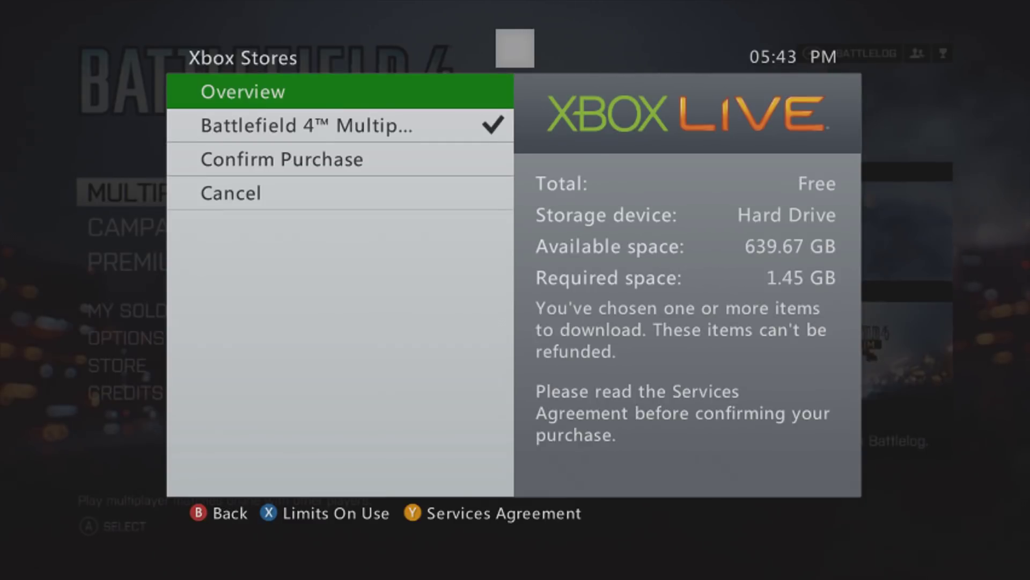
{"action": "key", "text": "Down"}
{"action": "key", "text": "Down"}
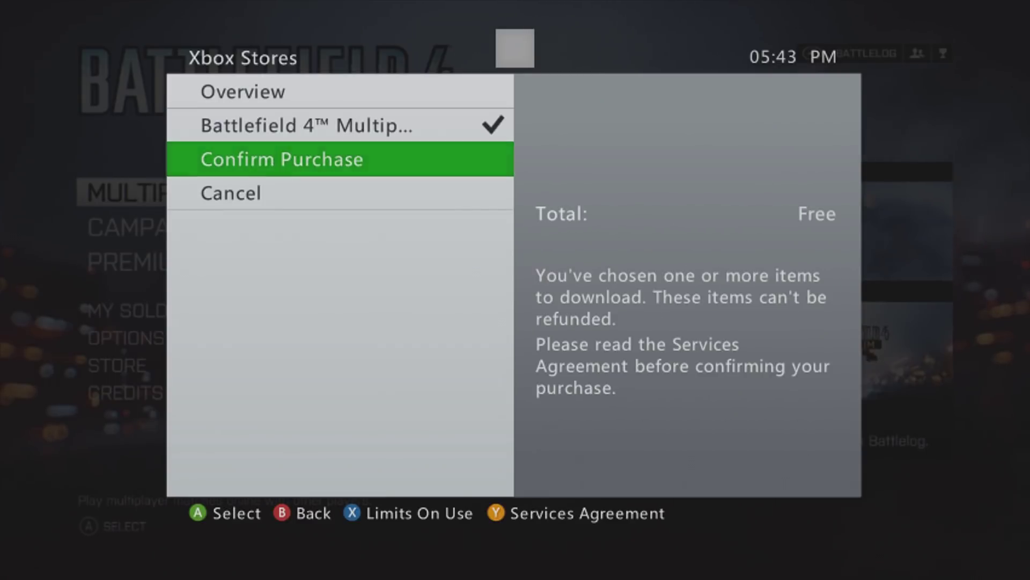
{"action": "key", "text": "Return"}
{"action": "key", "text": "Return"}
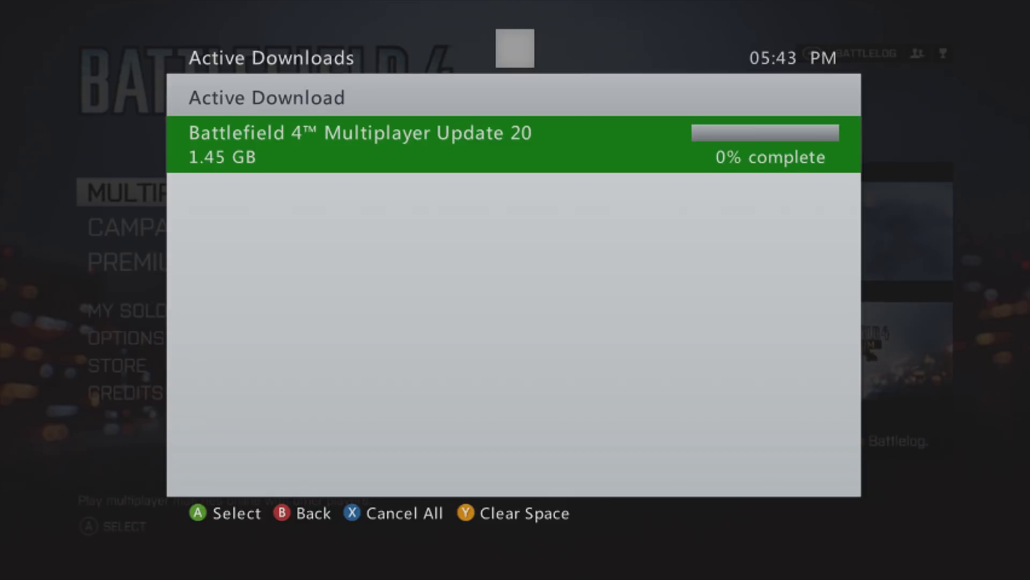
{"action": "key", "text": "Down"}
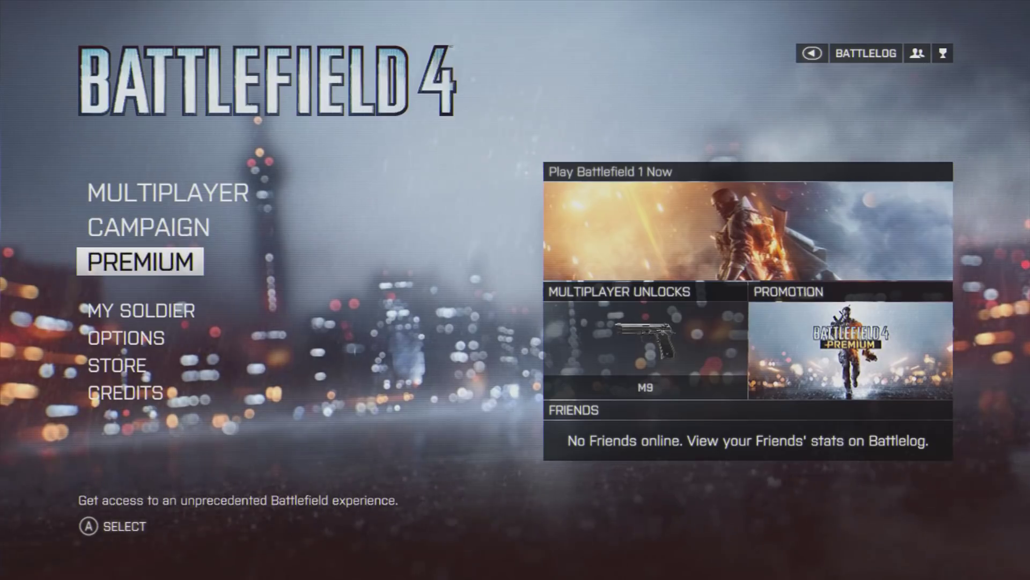
{"action": "key", "text": "Up"}
{"action": "key", "text": "Up"}
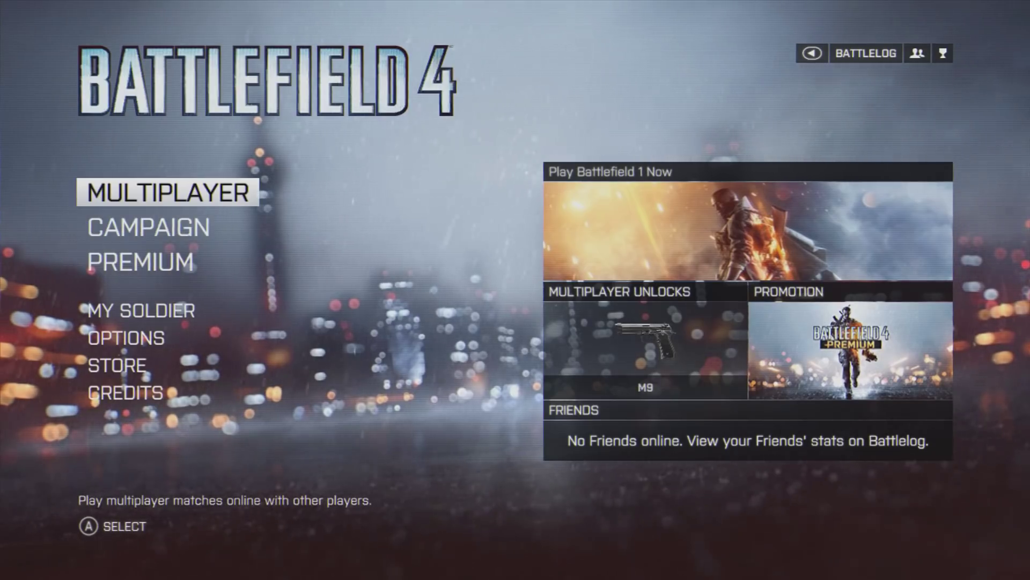
{"action": "key", "text": "Return"}
{"action": "key", "text": "Down"}
{"action": "key", "text": "Down"}
{"action": "key", "text": "Up"}
{"action": "key", "text": "Up"}
{"action": "key", "text": "Escape"}
{"action": "key", "text": "Down"}
{"action": "key", "text": "Down"}
{"action": "key", "text": "Up"}
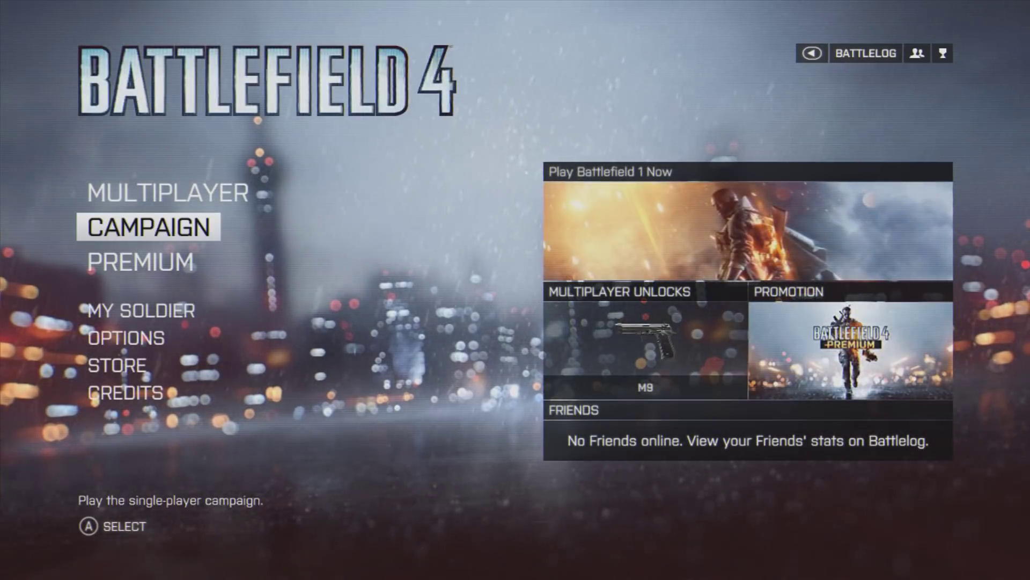
{"action": "key", "text": "Up"}
{"action": "key", "text": "Down"}
{"action": "key", "text": "Up"}
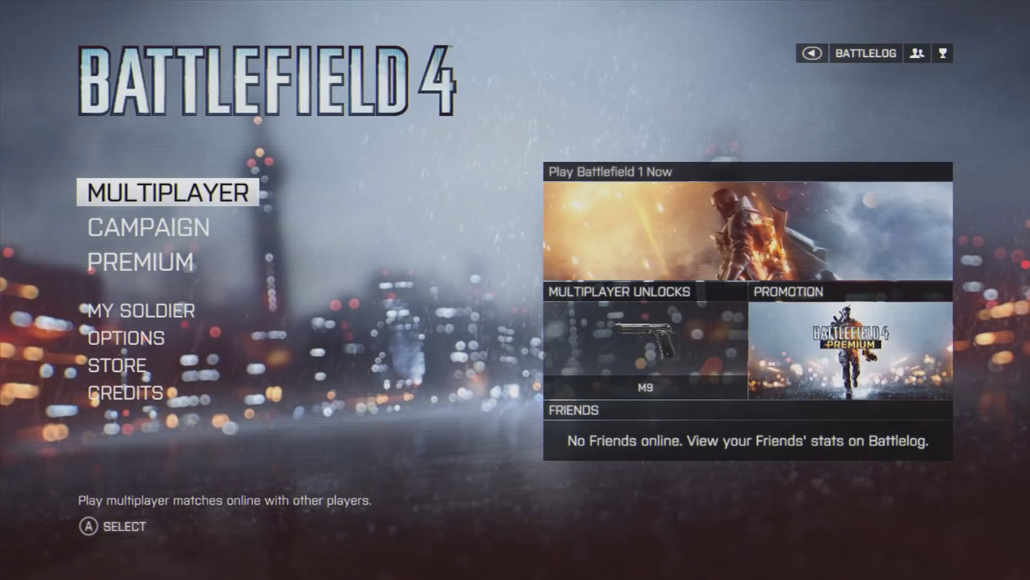
Open the multiplayer Server Browser to check for available servers, and leave it
{"action": "key", "text": "Return"}
{"action": "key", "text": "Down"}
{"action": "key", "text": "Return"}
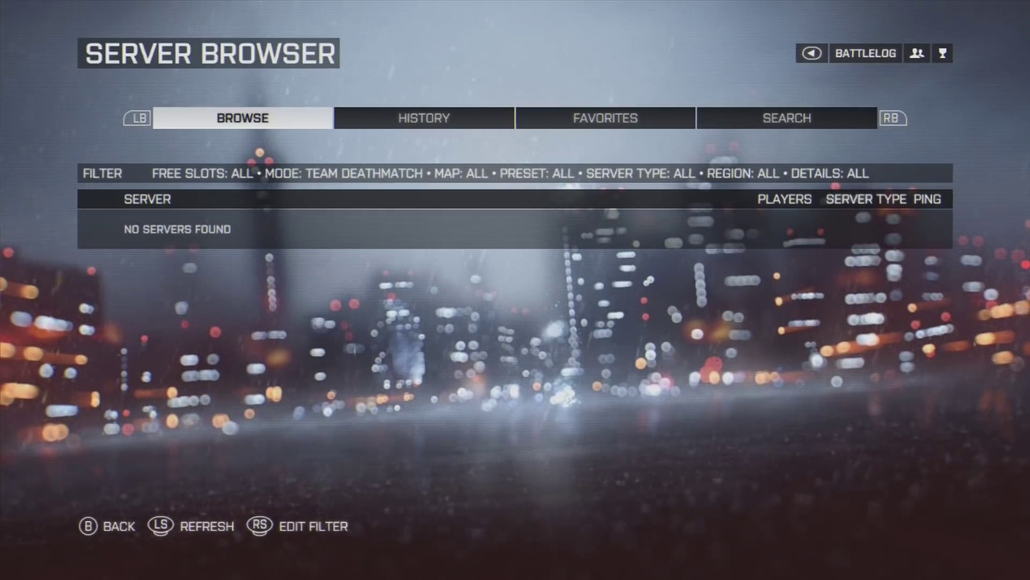
{"action": "key", "text": "Escape"}
{"action": "key", "text": "Home"}
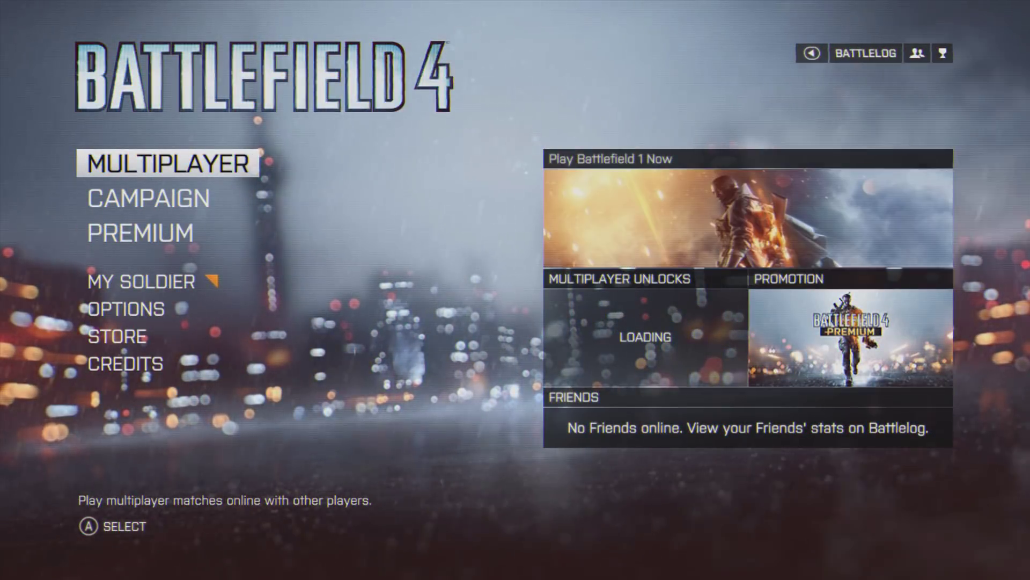
Join the Official EA East US #243167 Team Deathmatch server from the multiplayer Server Browser and deploy into the match
{"action": "key", "text": "Down"}
{"action": "key", "text": "Up"}
{"action": "key", "text": "Return"}
{"action": "key", "text": "Down"}
{"action": "key", "text": "Down"}
{"action": "key", "text": "Return"}
{"action": "key", "text": "Down"}
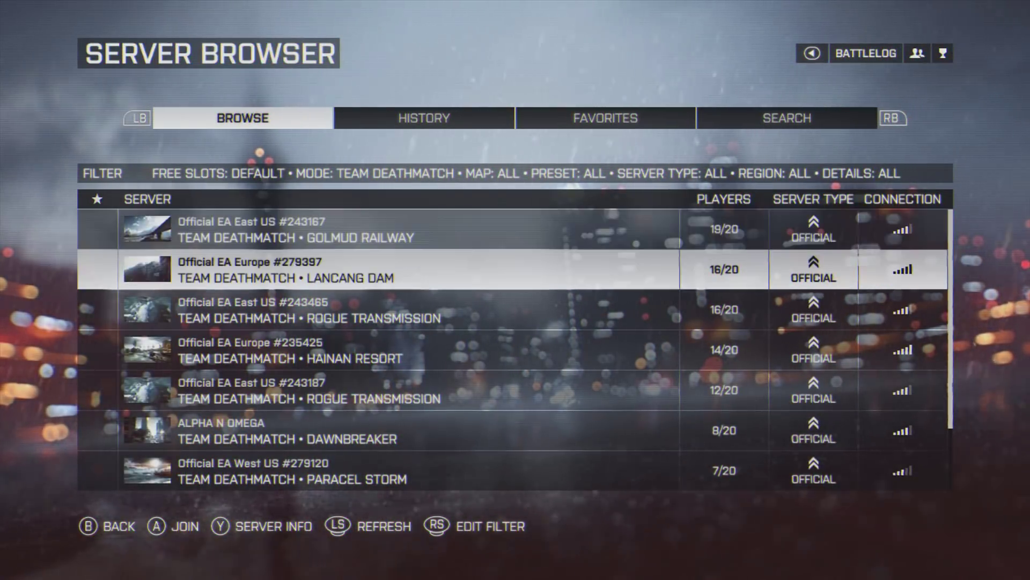
{"action": "key", "text": "Up"}
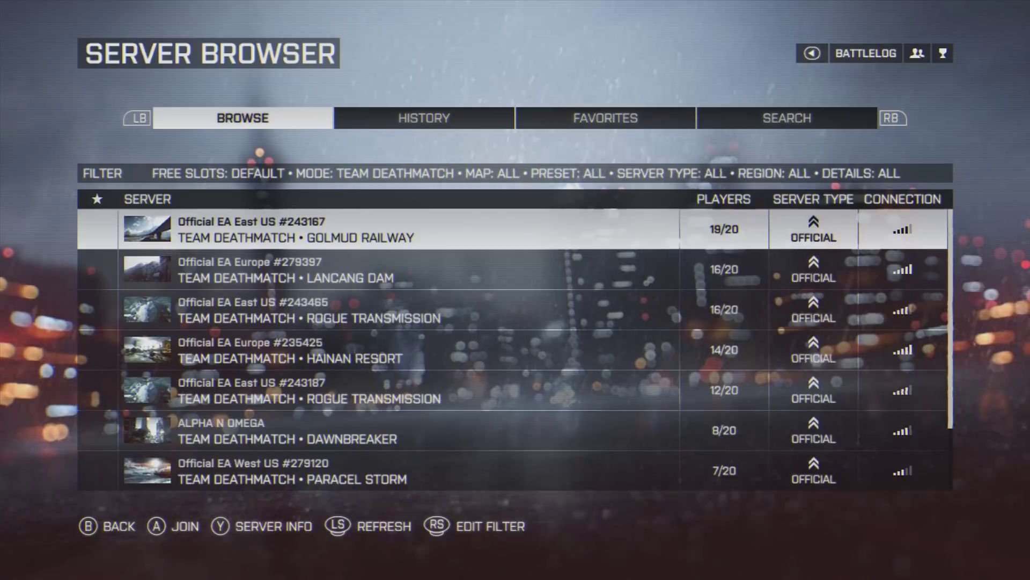
{"action": "key", "text": "Return"}
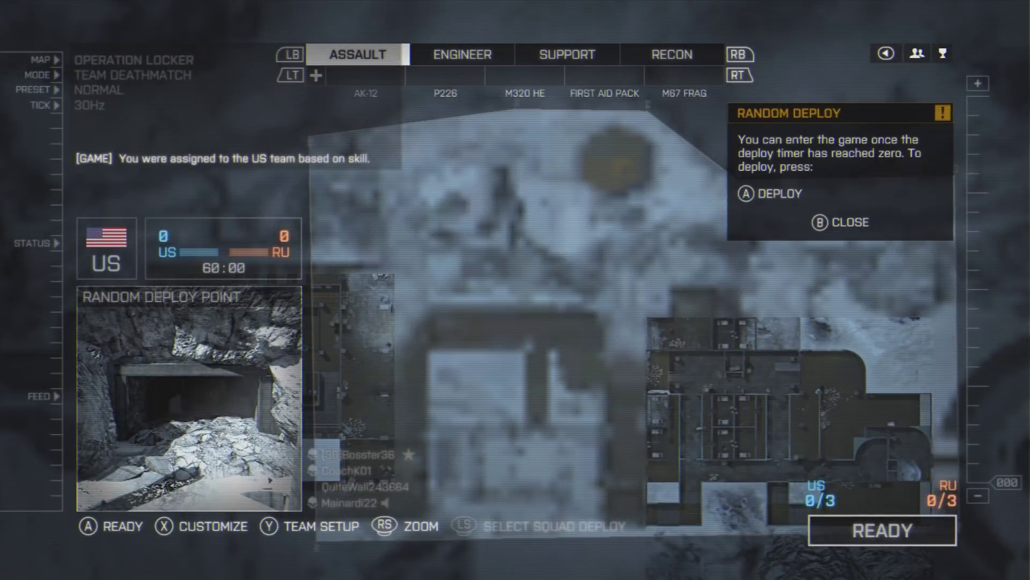
{"action": "key", "text": "a"}
{"action": "key", "text": "a"}
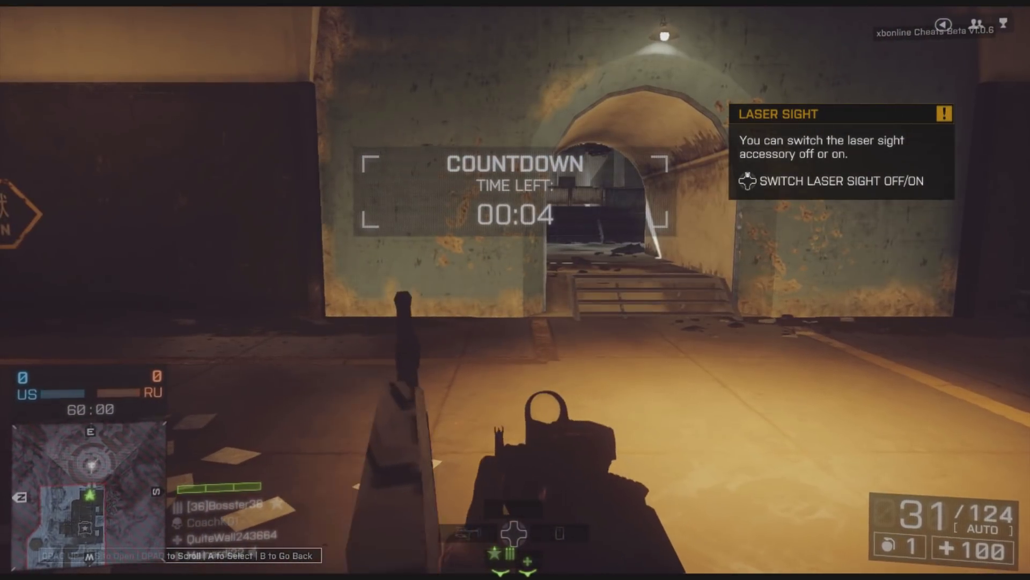
Open the Aimbot Menu of the xbOnline Cheats overlay during the match countdown
{"action": "key", "text": "Up"}
{"action": "key", "text": "Down"}
{"action": "key", "text": "Up"}
{"action": "key", "text": "a"}
{"action": "key", "text": "Down"}
{"action": "key", "text": "Up"}
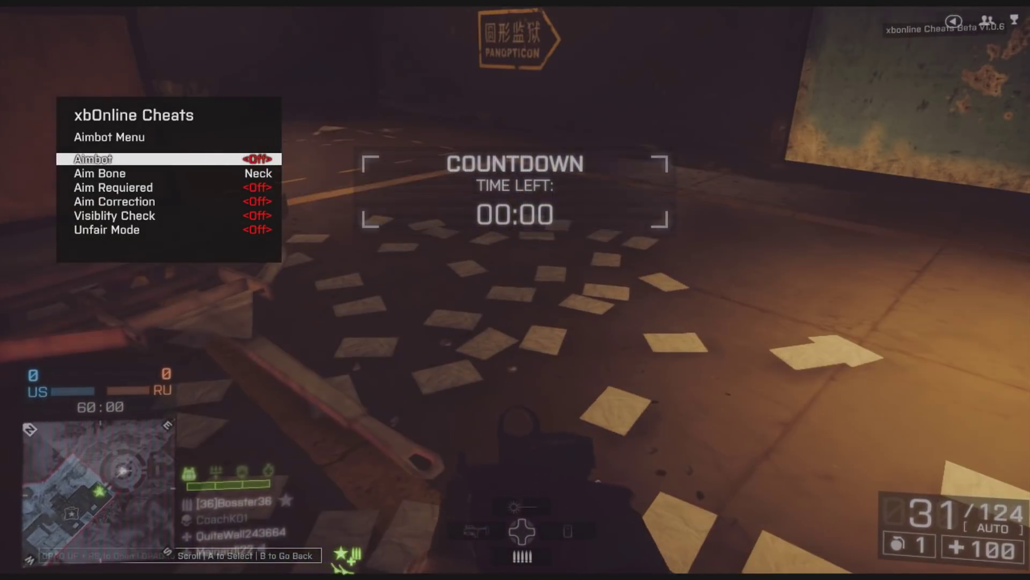
Turn on Aimbot, Aim Requiered, Aim Correction, Visiblity Check and Unfair Mode, keeping the aim bone at Neck
{"action": "key", "text": "a"}
{"action": "key", "text": "Down"}
{"action": "key", "text": "Down"}
{"action": "key", "text": "Return"}
{"action": "key", "text": "Down"}
{"action": "key", "text": "Return"}
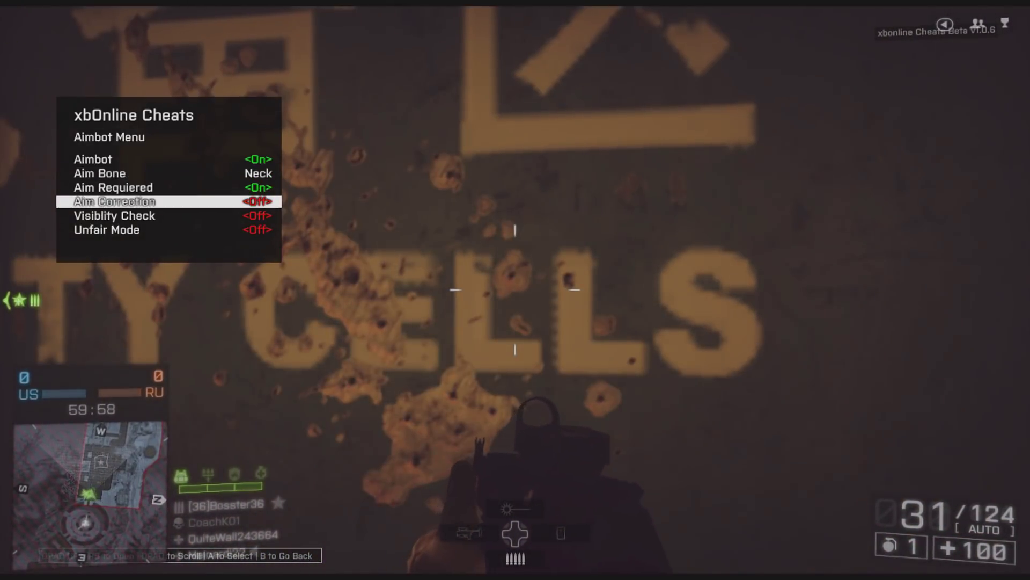
{"action": "key", "text": "Down"}
{"action": "key", "text": "Return"}
Open the ESP Menu and turn on ESP with the 3D ESP type
{"action": "key", "text": "Down"}
{"action": "key", "text": "Return"}
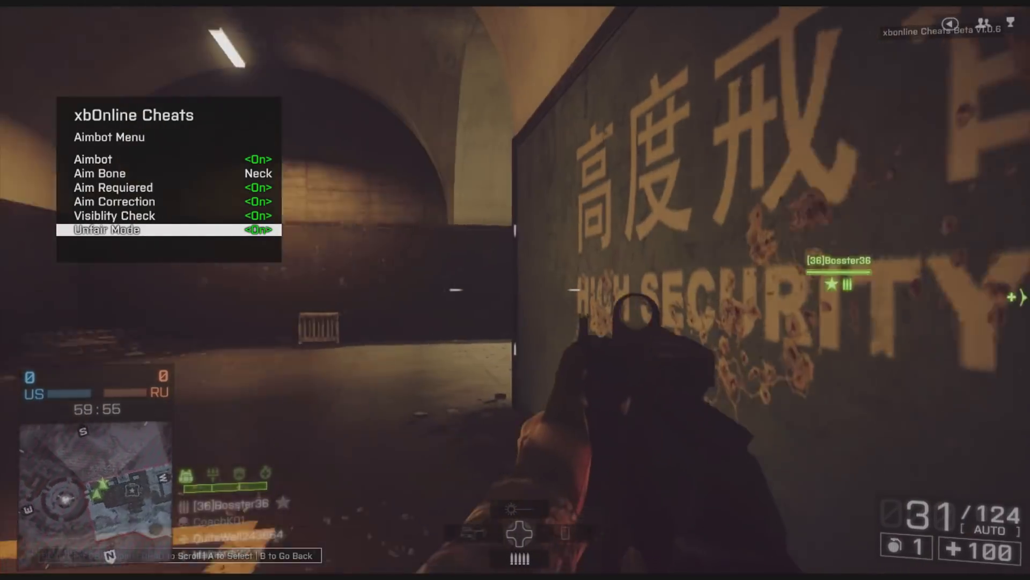
{"action": "key", "text": "BackSpace"}
{"action": "key", "text": "Down"}
{"action": "key", "text": "Return"}
{"action": "key", "text": "Return"}
Turn on the individual ESP options, including Friendly, Enemy, Name, Bone and Snap Line ESP, and leave the ESP Menu
{"action": "key", "text": "Down"}
{"action": "key", "text": "Return"}
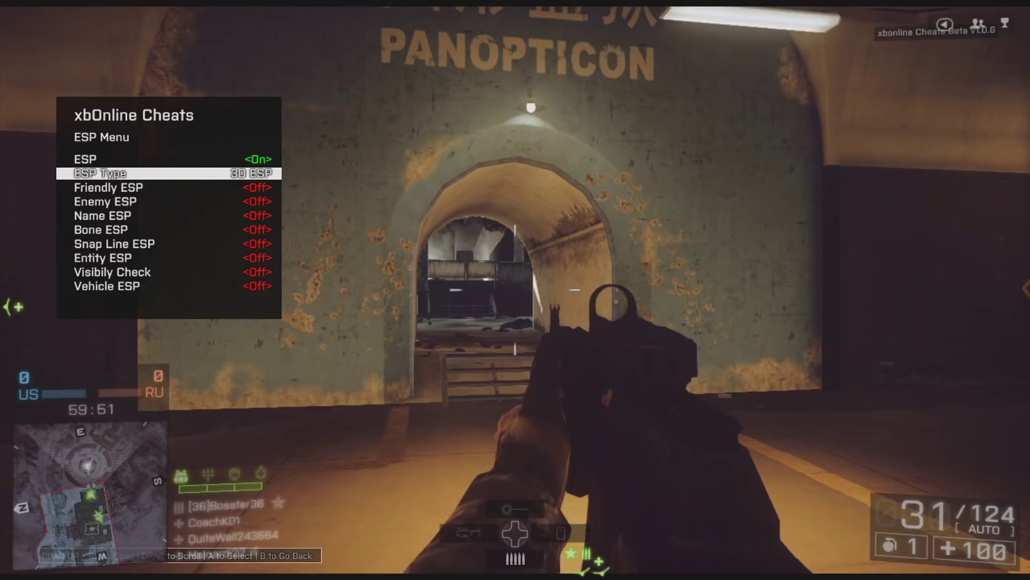
{"action": "key", "text": "Down"}
{"action": "key", "text": "Return"}
{"action": "key", "text": "Down"}
{"action": "key", "text": "Return"}
{"action": "key", "text": "Down"}
{"action": "key", "text": "Return"}
{"action": "key", "text": "Down"}
{"action": "key", "text": "Return"}
{"action": "key", "text": "Down"}
{"action": "key", "text": "Return"}
{"action": "key", "text": "Down"}
Turn on No Recoil, UAV Hack and No Sway in Simple Mods
{"action": "key", "text": "Return"}
{"action": "key", "text": "Down"}
{"action": "key", "text": "Return"}
{"action": "key", "text": "Down"}
{"action": "key", "text": "Escape"}
{"action": "key", "text": "Down"}
{"action": "key", "text": "Return"}
{"action": "key", "text": "Return"}
{"action": "key", "text": "Down"}
Turn on Unlimited Ammo, God Mode, Health Warning and Teleport To Crosshair in Advanced Mods
{"action": "key", "text": "Return"}
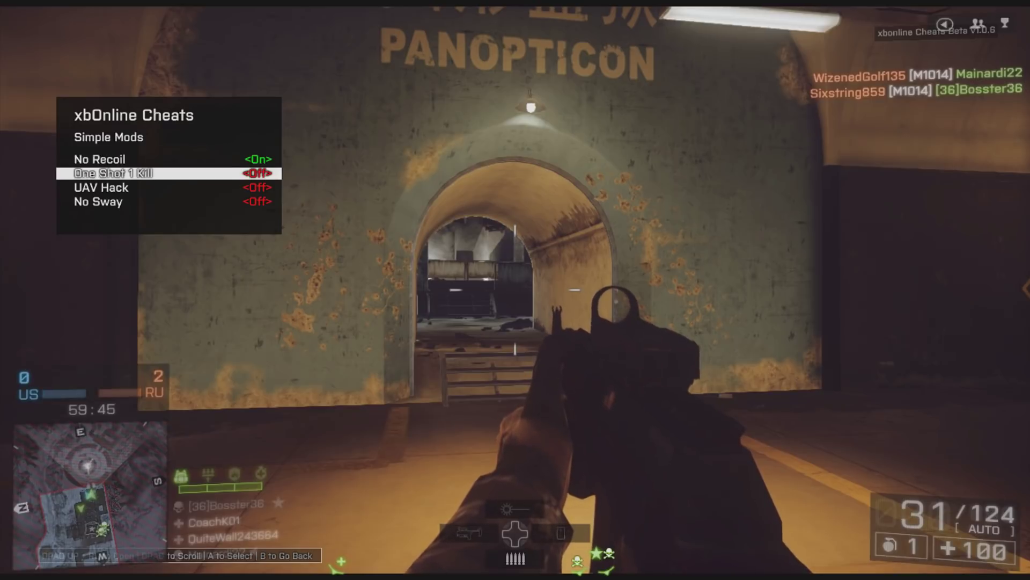
{"action": "key", "text": "Down"}
{"action": "key", "text": "Return"}
{"action": "key", "text": "Down"}
{"action": "key", "text": "Return"}
{"action": "key", "text": "Escape"}
{"action": "key", "text": "Down"}
{"action": "key", "text": "Return"}
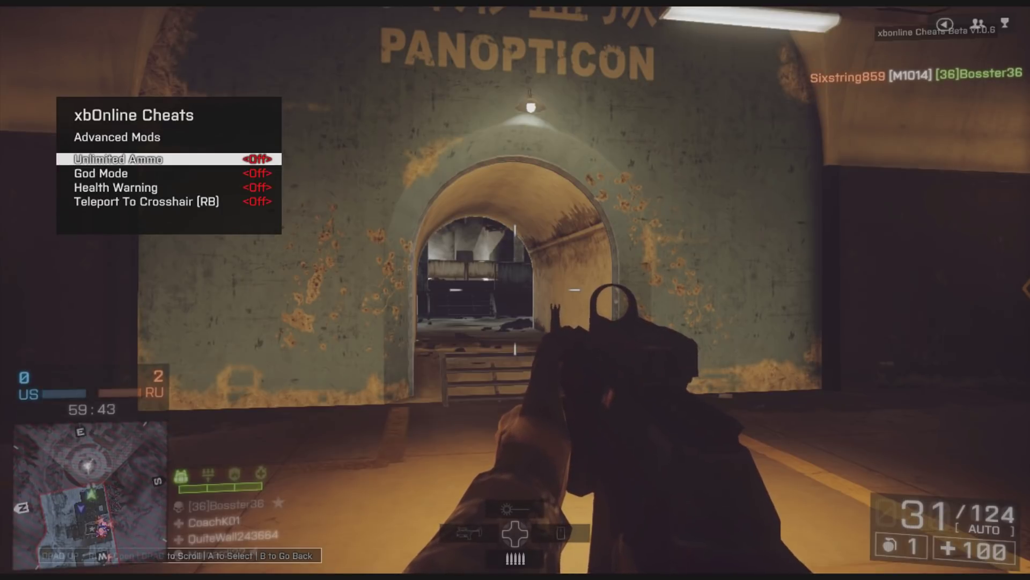
{"action": "key", "text": "Return"}
{"action": "key", "text": "Down"}
{"action": "key", "text": "Return"}
Turn on All Player, Friendly and Enemy Chams in the Chams Menu
{"action": "key", "text": "Down"}
{"action": "key", "text": "Return"}
{"action": "key", "text": "Down"}
{"action": "key", "text": "Return"}
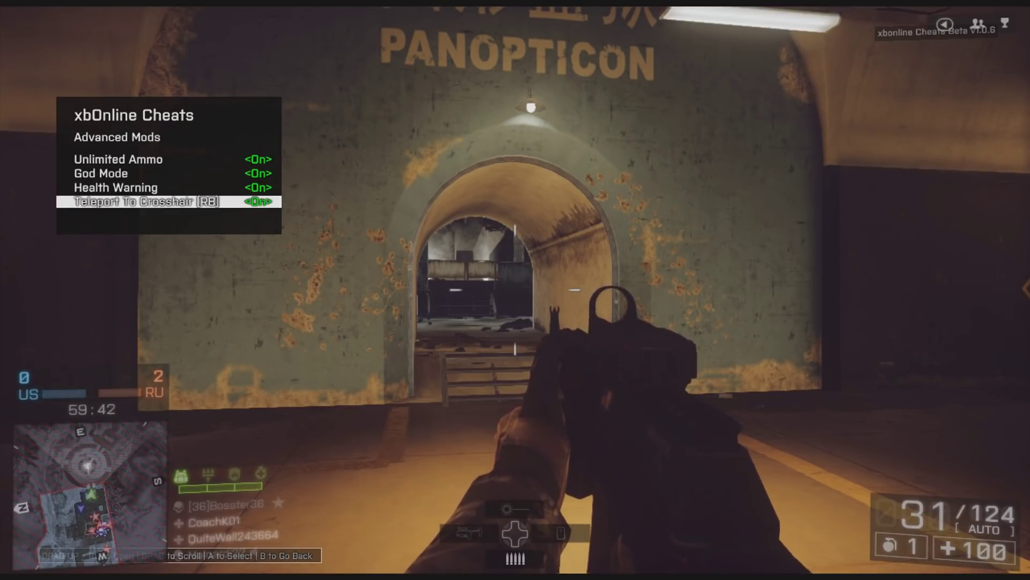
{"action": "key", "text": "Escape"}
{"action": "key", "text": "Down"}
{"action": "key", "text": "Return"}
{"action": "key", "text": "Return"}
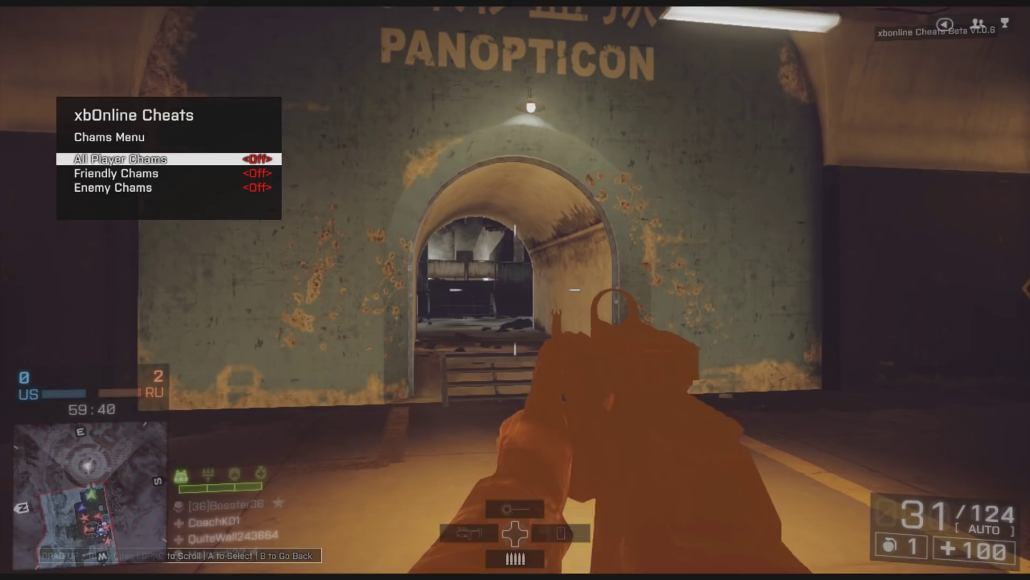
{"action": "key", "text": "Down"}
{"action": "key", "text": "Return"}
Turn Unfair Mode off and Visiblity Check on in the Aimbot Menu
{"action": "key", "text": "Down"}
{"action": "key", "text": "Return"}
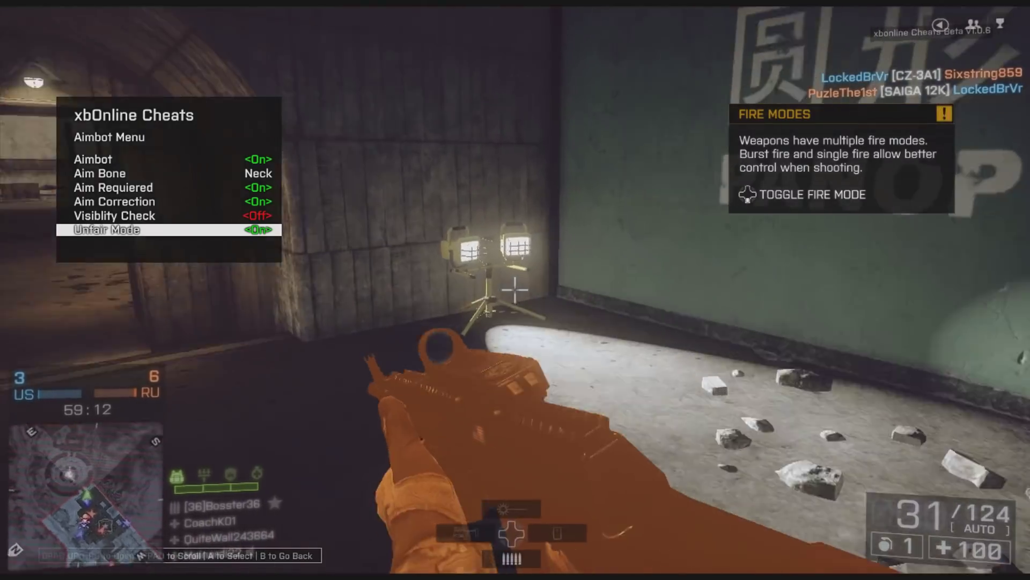
{"action": "key", "text": "Up"}
{"action": "key", "text": "Up"}
{"action": "key", "text": "Down"}
{"action": "key", "text": "Down"}
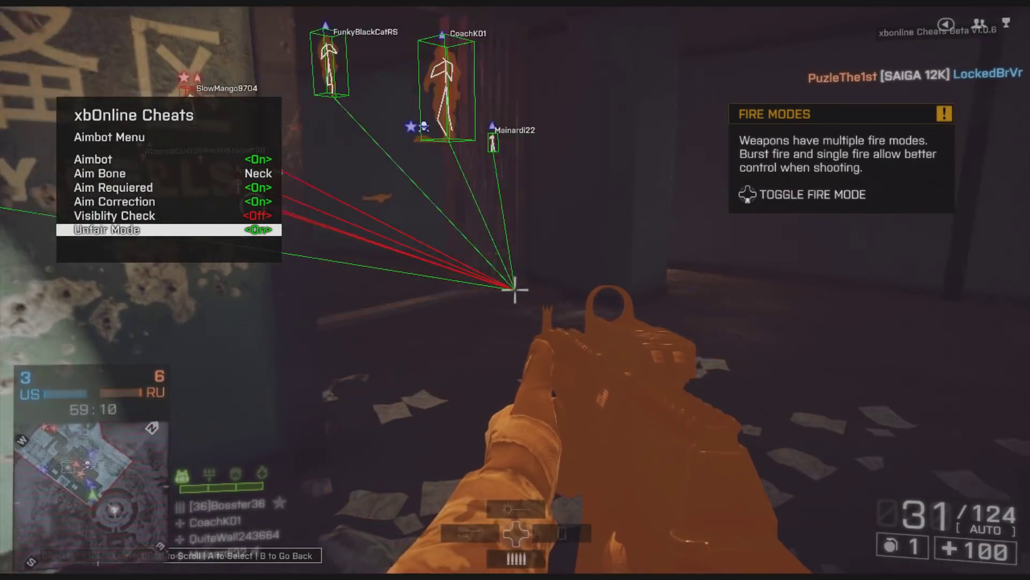
{"action": "key", "text": "Up"}
Turn Unfair Mode back on and Visiblity Check off, and close the cheat menu
{"action": "key", "text": "Down"}
{"action": "key", "text": "Return"}
{"action": "key", "text": "Up"}
{"action": "key", "text": "Return"}
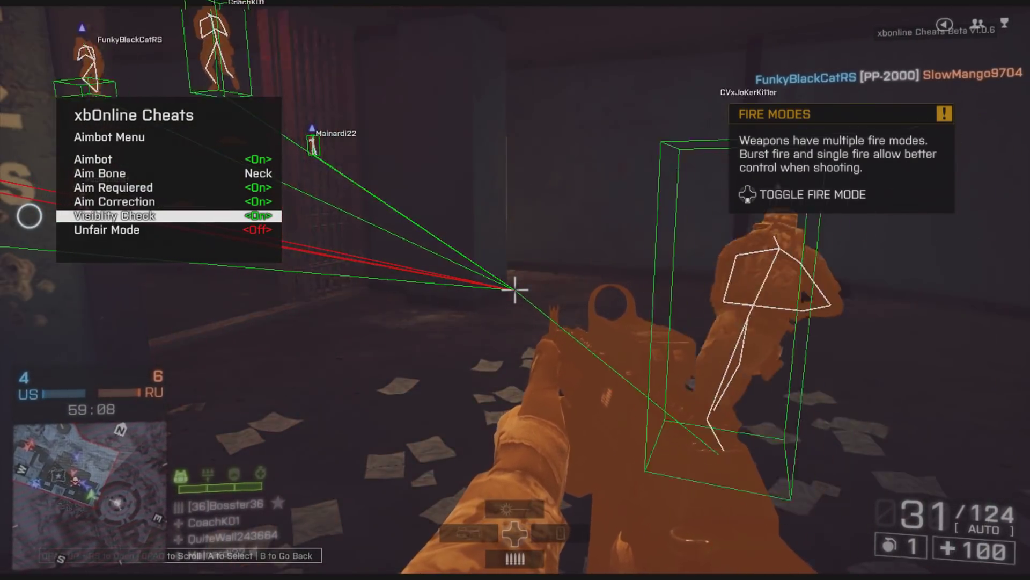
{"action": "key", "text": "Down"}
{"action": "key", "text": "Return"}
{"action": "key", "text": "Up"}
{"action": "key", "text": "Return"}
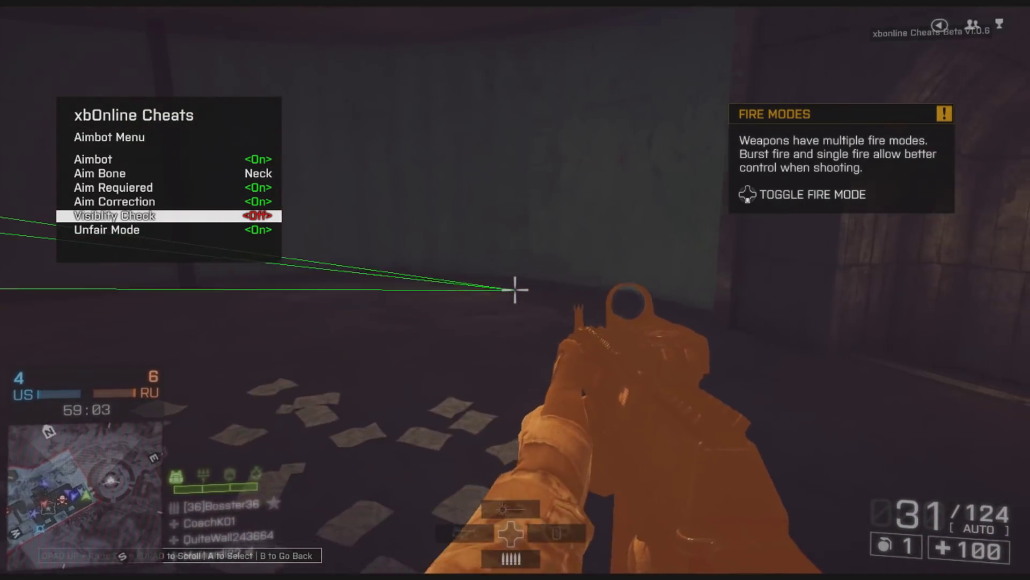
{"action": "key", "text": "Escape"}
{"action": "key", "text": "Escape"}
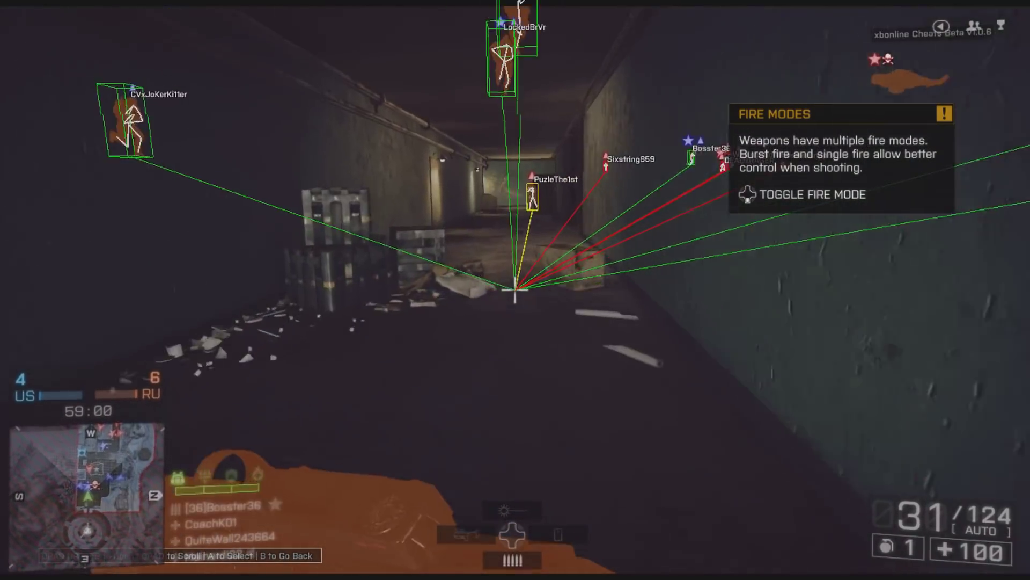
Fire the rifle down the corridor at the enemy to try out the aimbot
{"action": "left_click", "coordinate": [515, 290]}
{"action": "left_click", "coordinate": [515, 289]}
{"action": "left_click", "coordinate": [515, 290]}
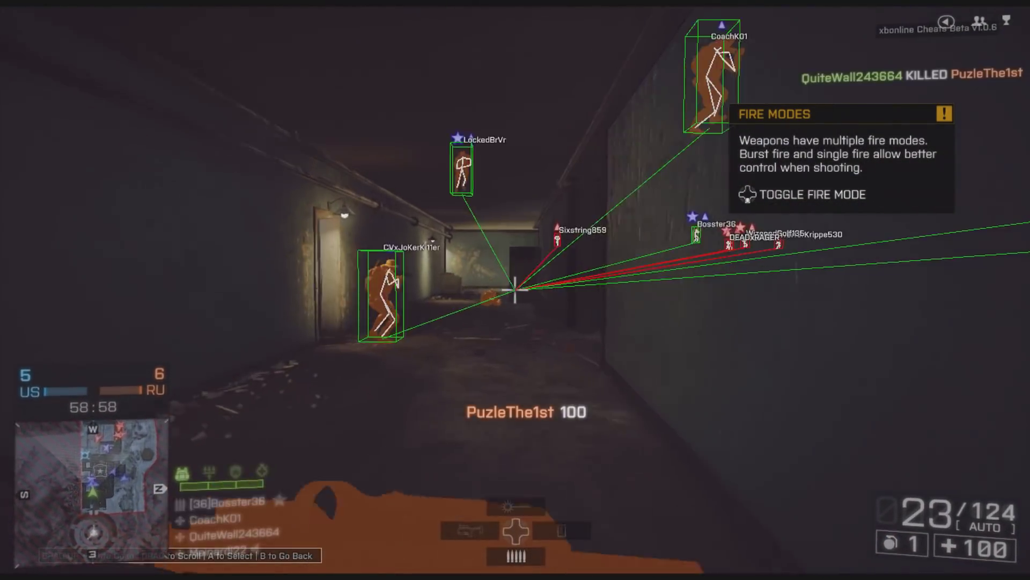